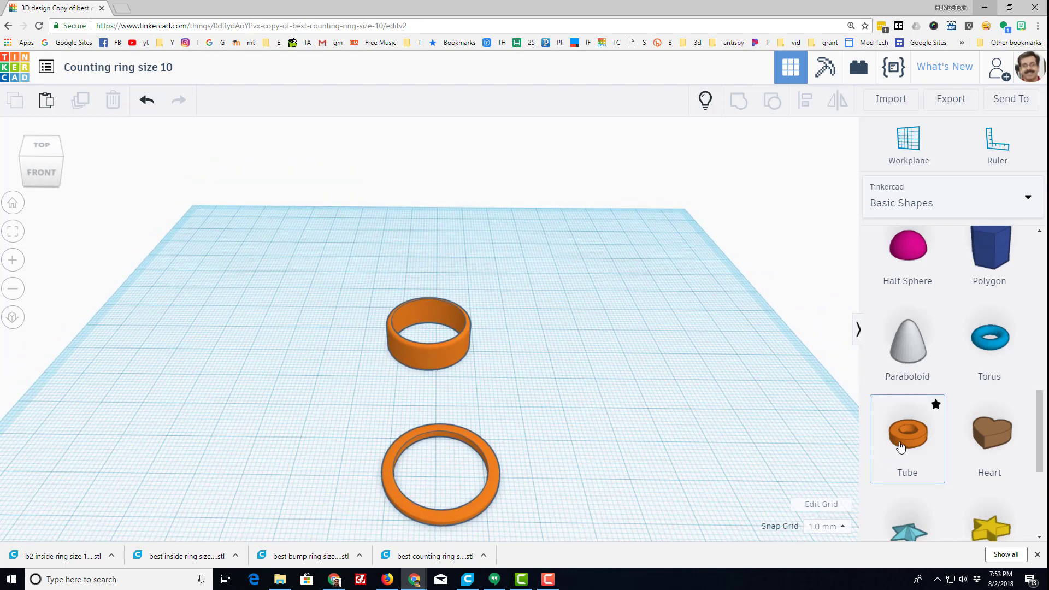
# Add a tube to the workplane with radius 11 and wall thickness 1.05.
pyautogui.moveTo(900, 447); pyautogui.dragTo(553, 385)
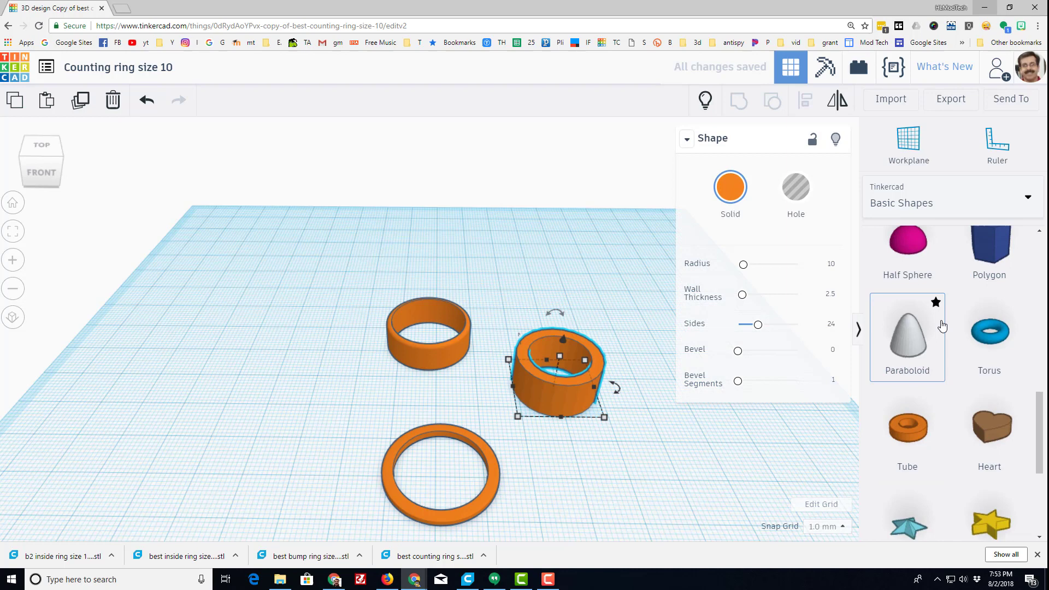
pyautogui.scroll(-5, 942, 326)
pyautogui.scroll(6, 941, 324)
pyautogui.scroll(-4, 937, 311)
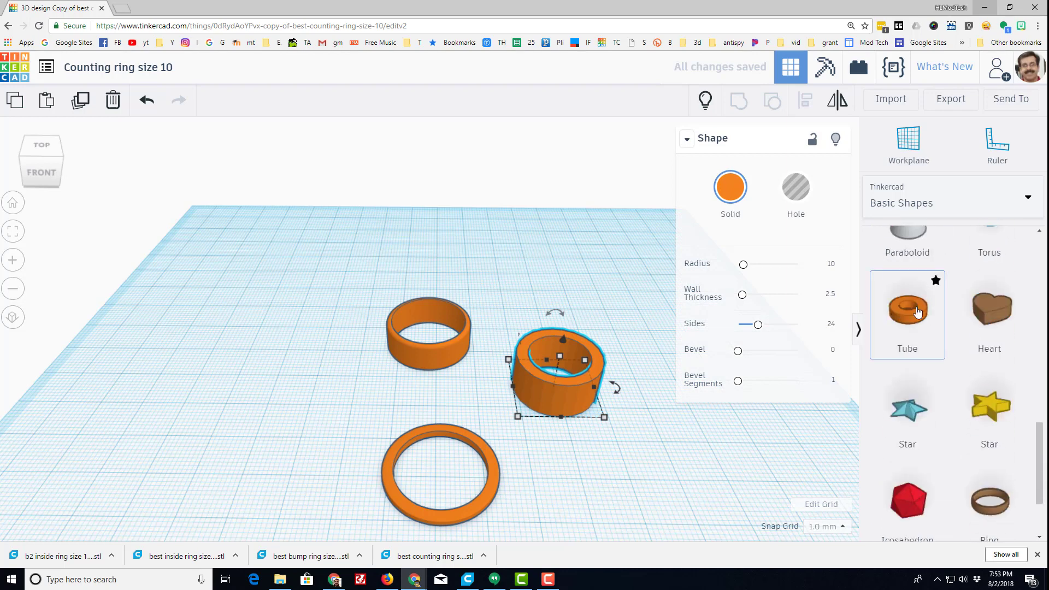
pyautogui.click(831, 266)
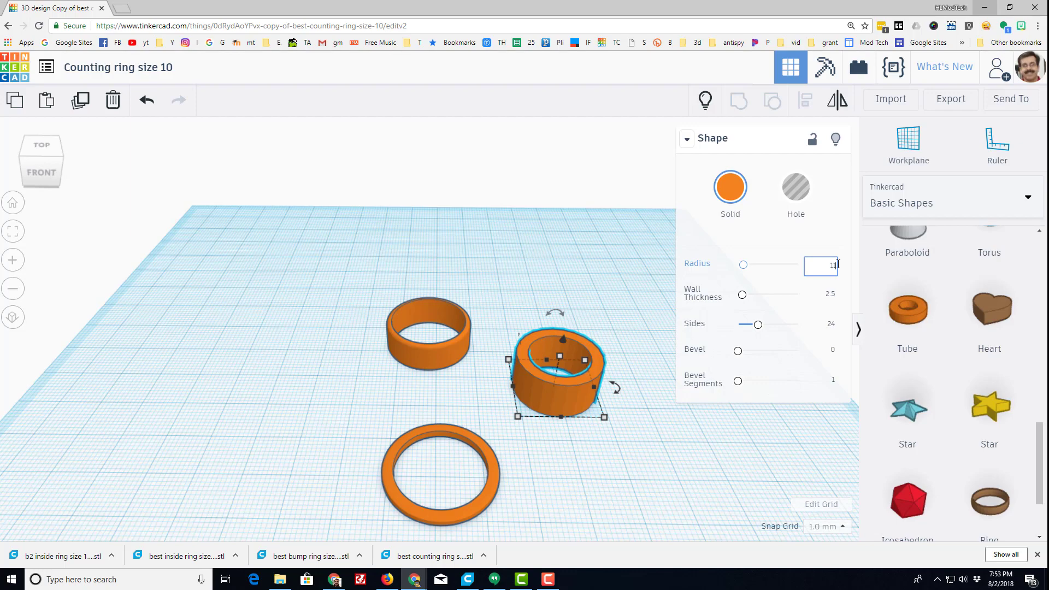
pyautogui.write('11')
pyautogui.press('Return')
pyautogui.moveTo(601, 334); pyautogui.dragTo(592, 366, button='right')
pyautogui.scroll(3, 568, 392)
pyautogui.scroll(-3, 568, 392)
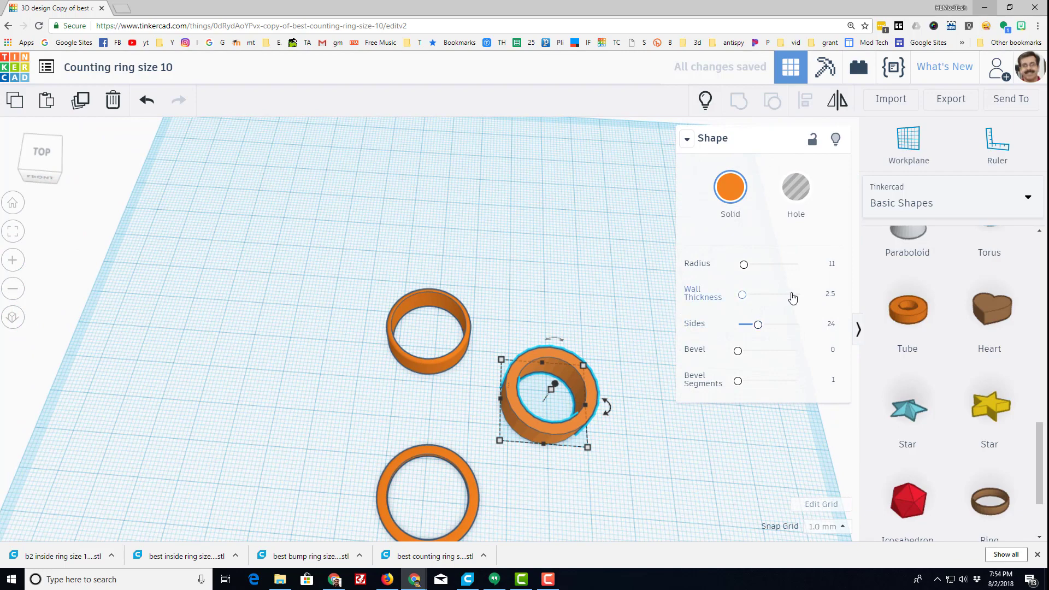
pyautogui.click(831, 295)
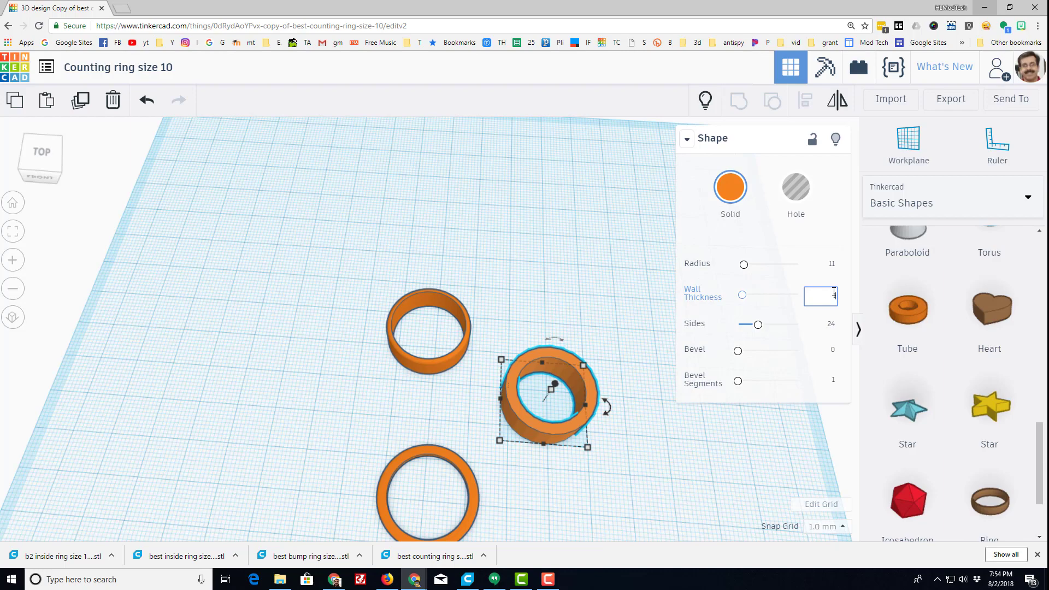
pyautogui.press('Return')
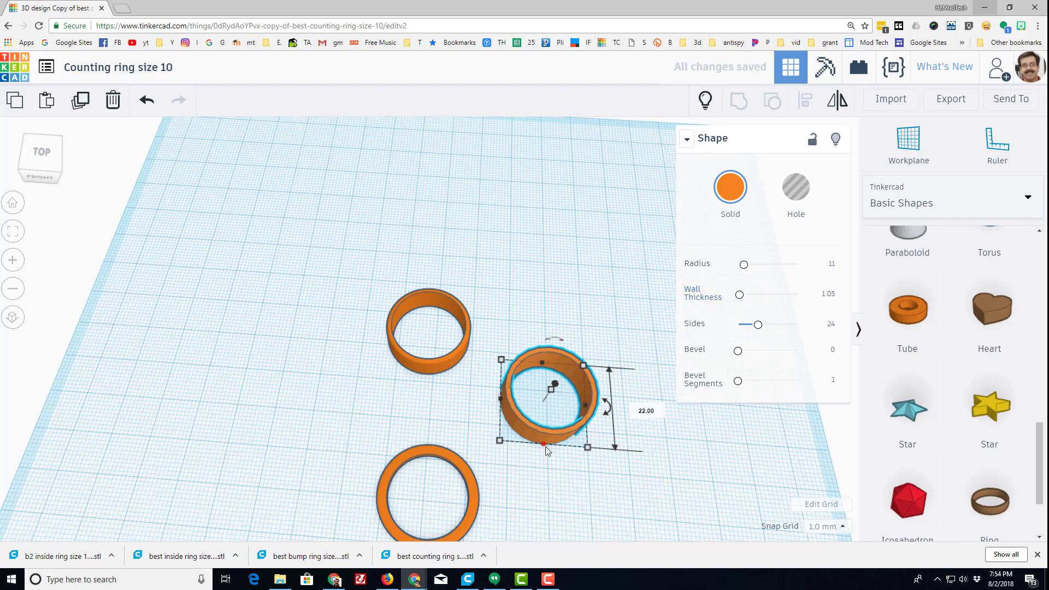
# Give the tube 64 sides and a bevel of 1 with 4 segments.
pyautogui.moveTo(545, 447)
pyautogui.mouseDown(button='right')
pyautogui.moveTo(547, 385)
pyautogui.moveTo(555, 431)
pyautogui.mouseUp(button='right')
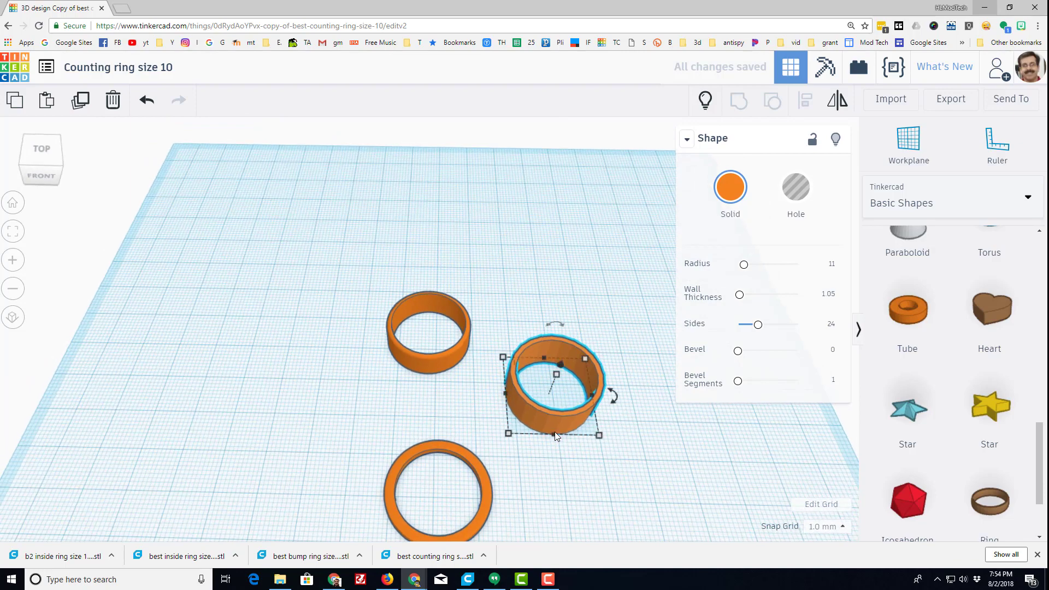
pyautogui.scroll(3, 555, 432)
pyautogui.scroll(-2, 559, 430)
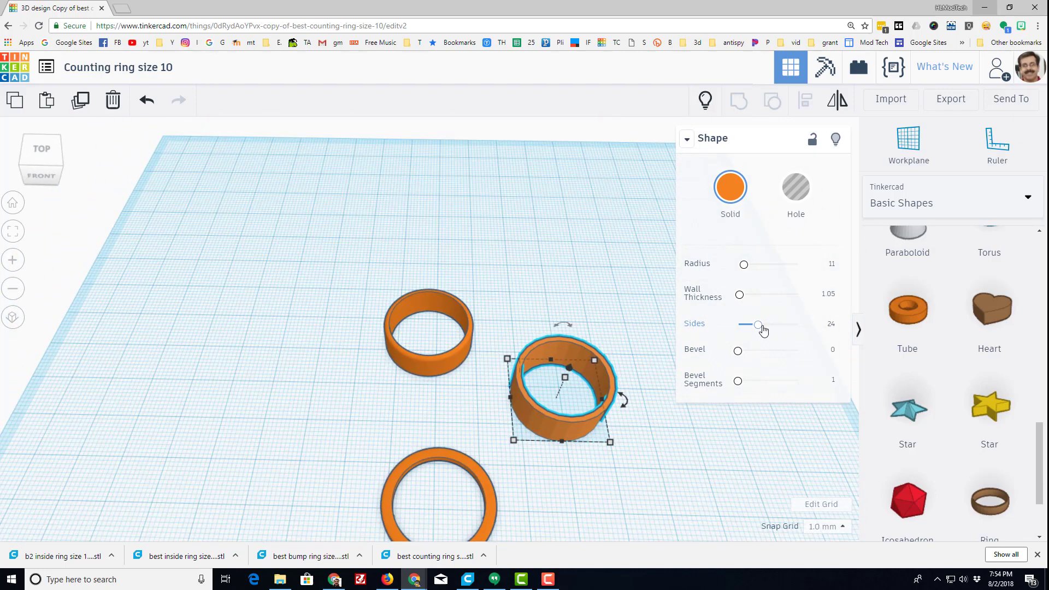
pyautogui.moveTo(763, 330); pyautogui.dragTo(796, 324)
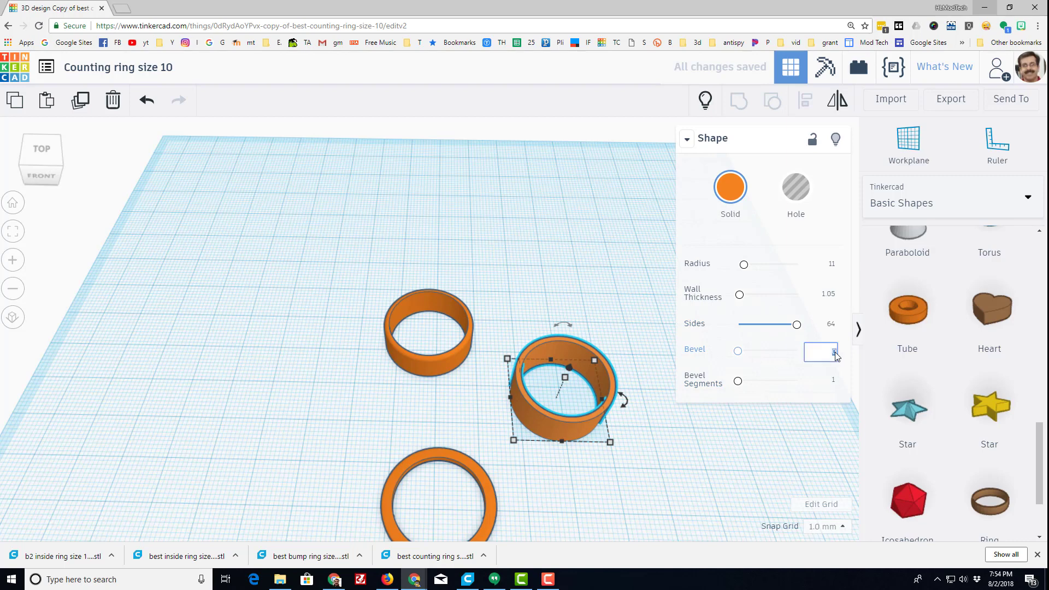
pyautogui.write('1')
pyautogui.press('Return')
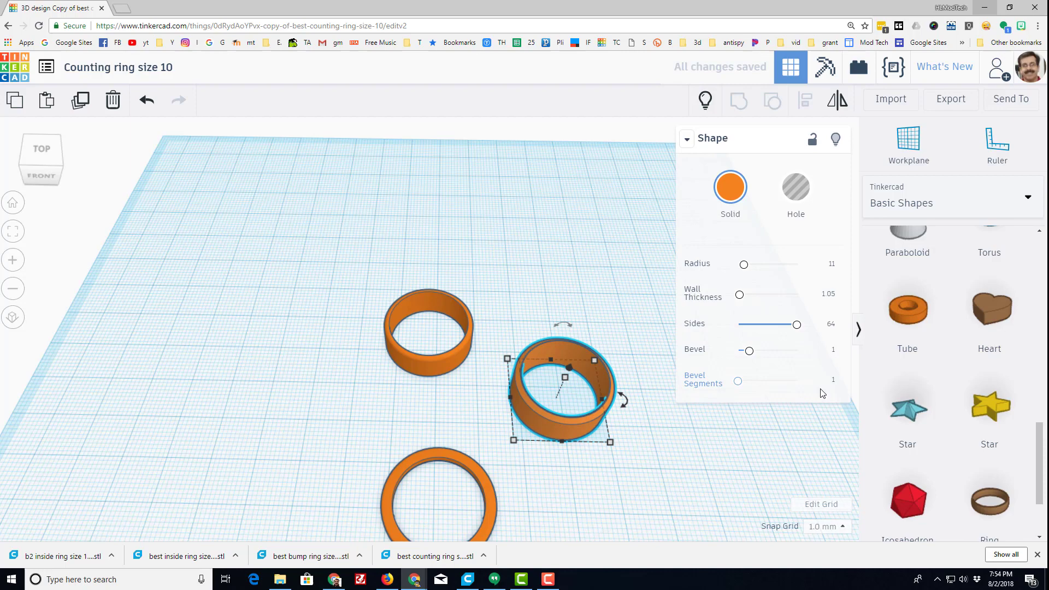
pyautogui.click(832, 381)
pyautogui.press('Return')
# Set the tube's height to 8.
pyautogui.moveTo(646, 480); pyautogui.dragTo(575, 423, button='right')
pyautogui.scroll(2, 576, 423)
pyautogui.moveTo(599, 356)
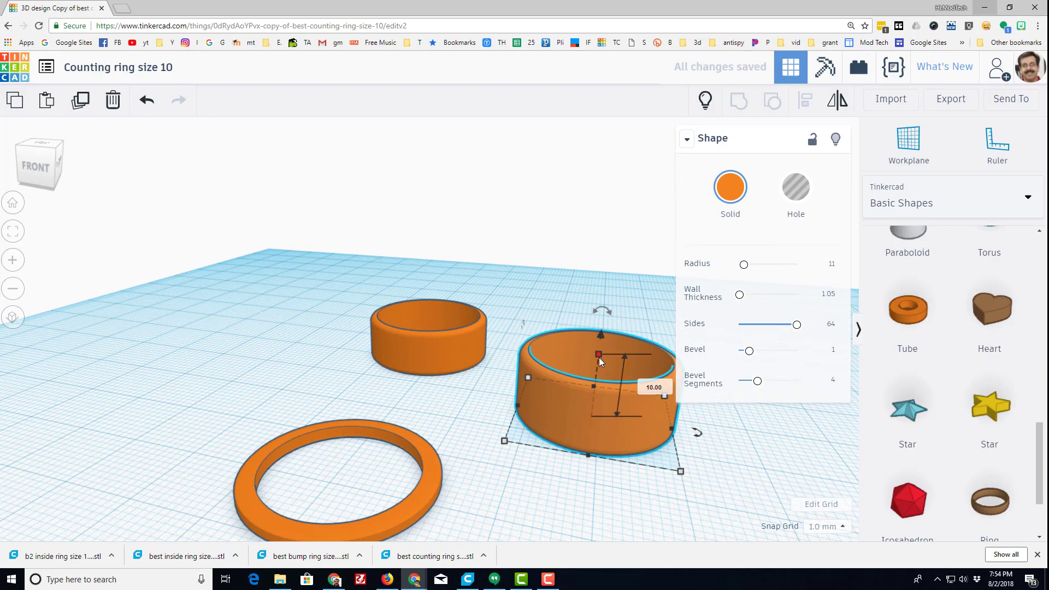
pyautogui.click(653, 388)
pyautogui.write('8')
pyautogui.press('Return')
pyautogui.moveTo(573, 276); pyautogui.dragTo(590, 309, button='right')
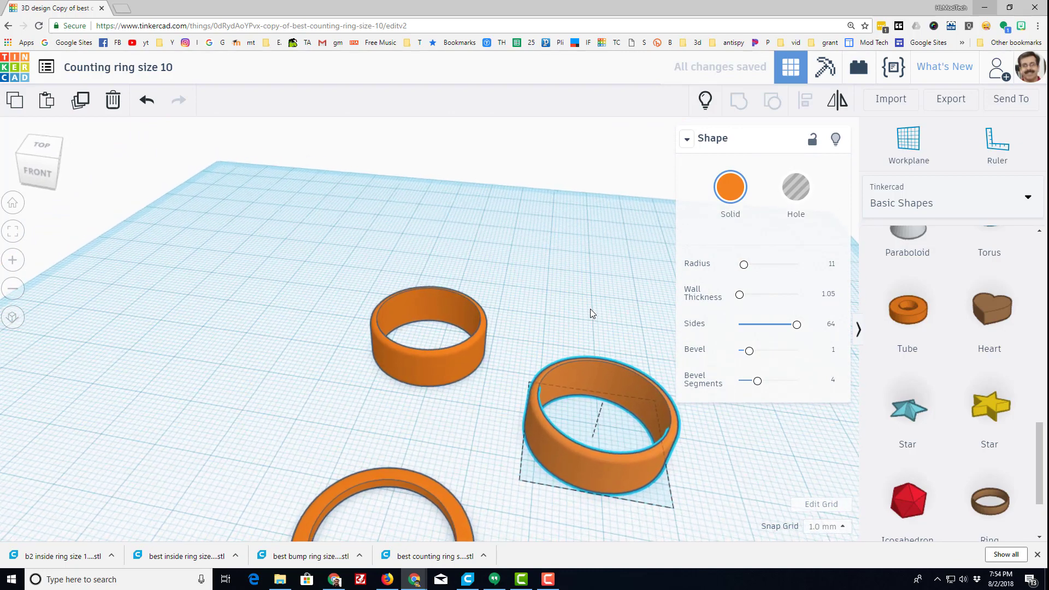
# Change the tube to radius 12 with a 1.55 wall thickness.
pyautogui.scroll(2, 583, 413)
pyautogui.scroll(-2, 582, 413)
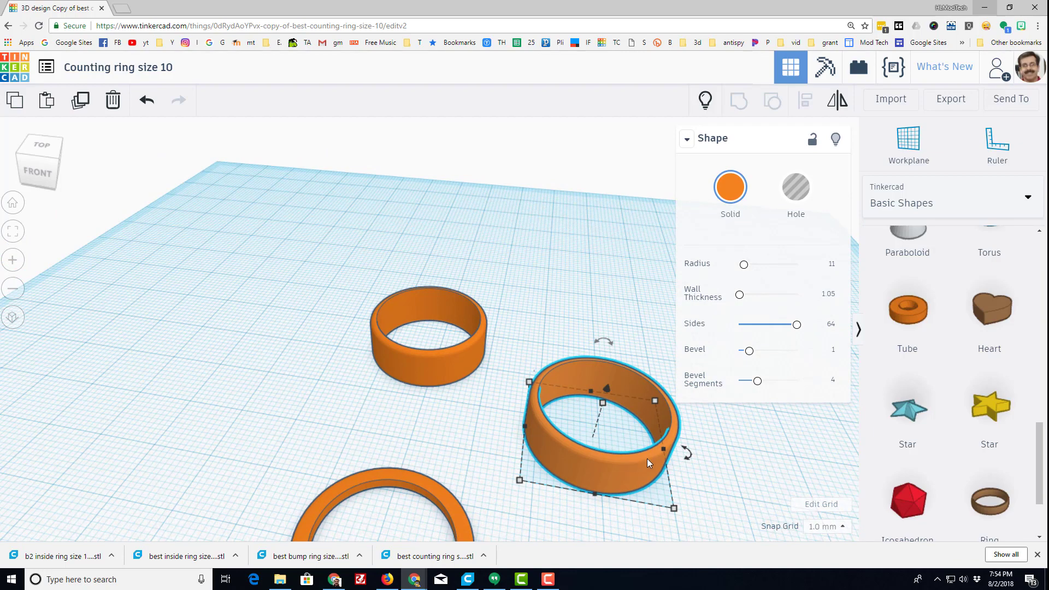
pyautogui.click(831, 264)
pyautogui.click(831, 295)
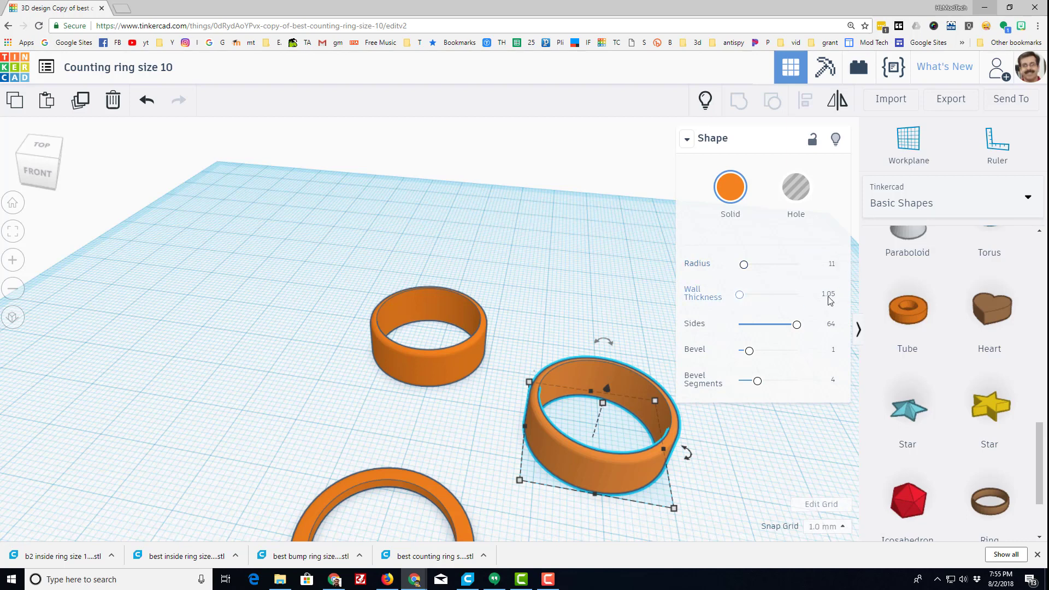
pyautogui.click(832, 266)
pyautogui.write('12')
pyautogui.press('Return')
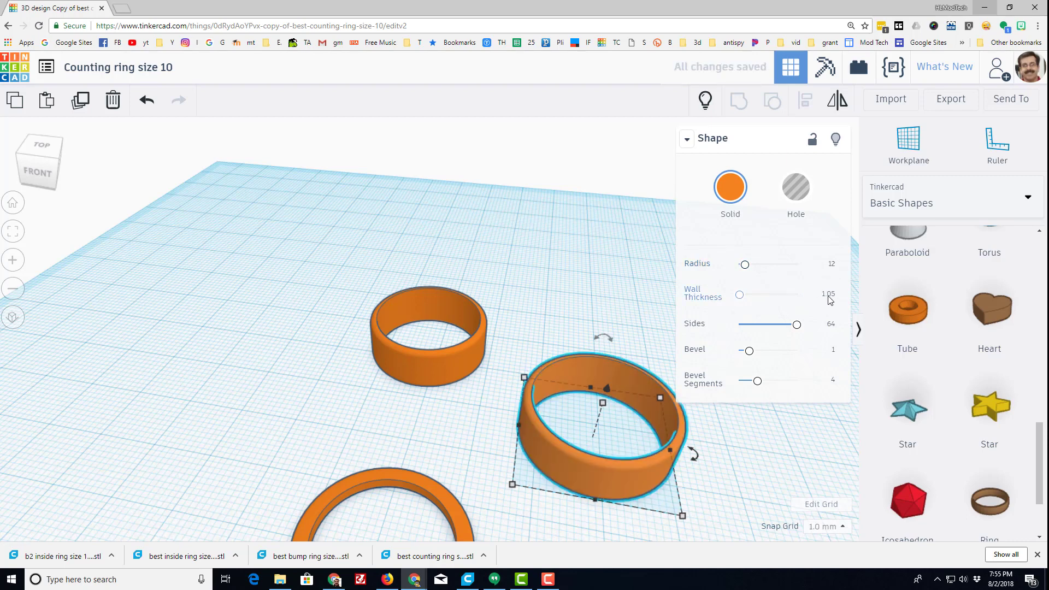
pyautogui.click(831, 297)
pyautogui.write('1')
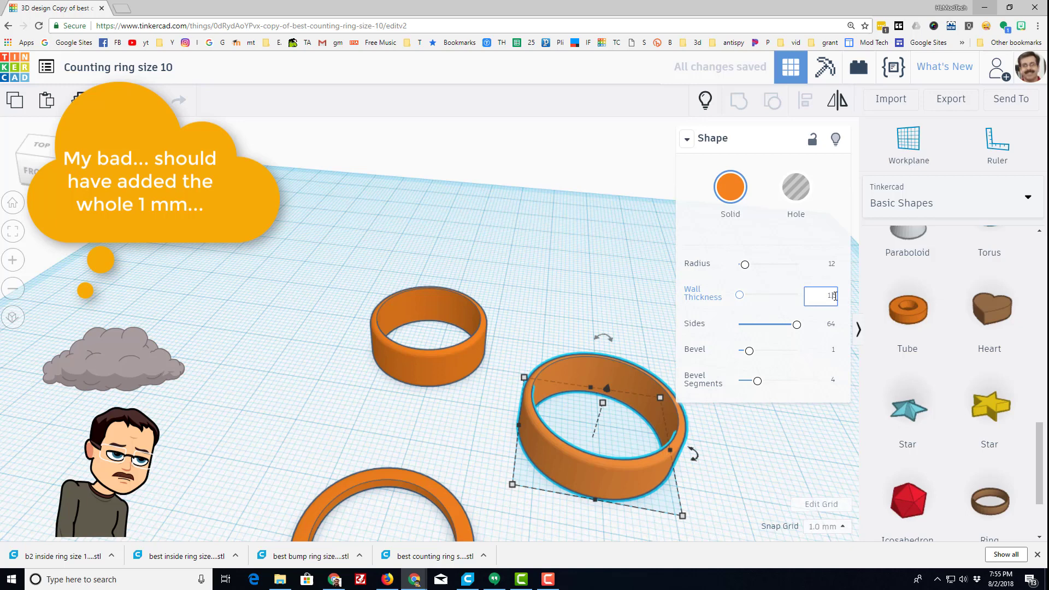
pyautogui.write('.55')
pyautogui.press('Return')
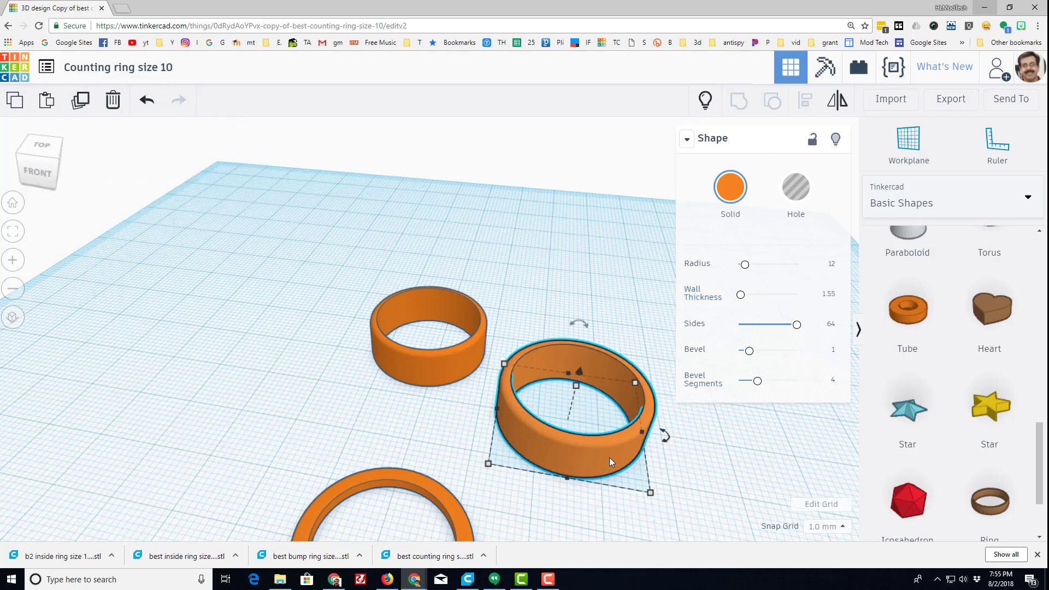
# Move the flat ring over the wide tube and select both rings.
pyautogui.scroll(-3, 544, 453)
pyautogui.moveTo(536, 436); pyautogui.dragTo(549, 445, button='right')
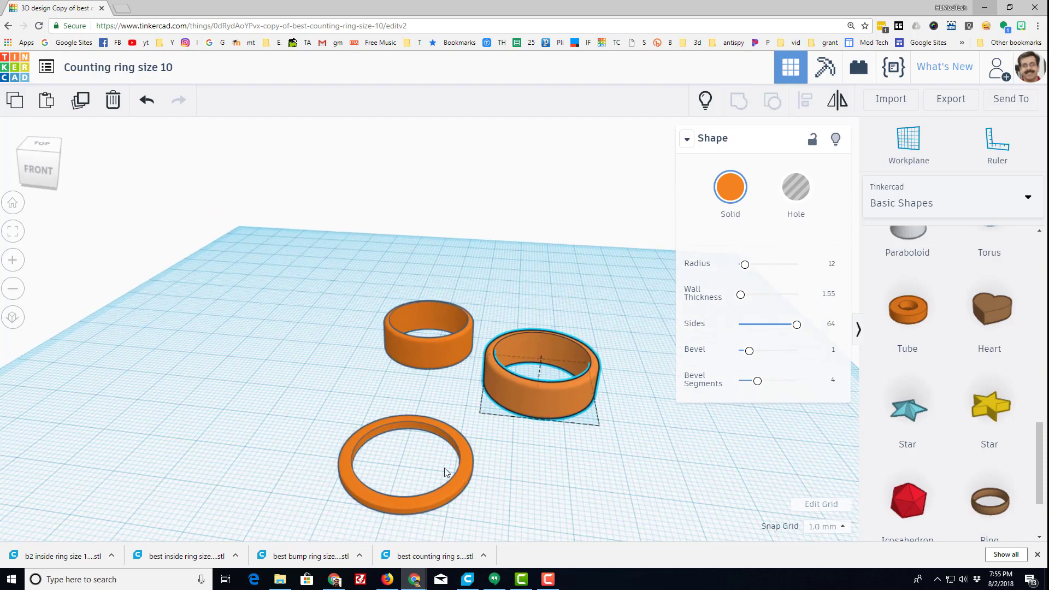
pyautogui.moveTo(463, 480); pyautogui.dragTo(591, 392)
pyautogui.moveTo(559, 436); pyautogui.dragTo(514, 453)
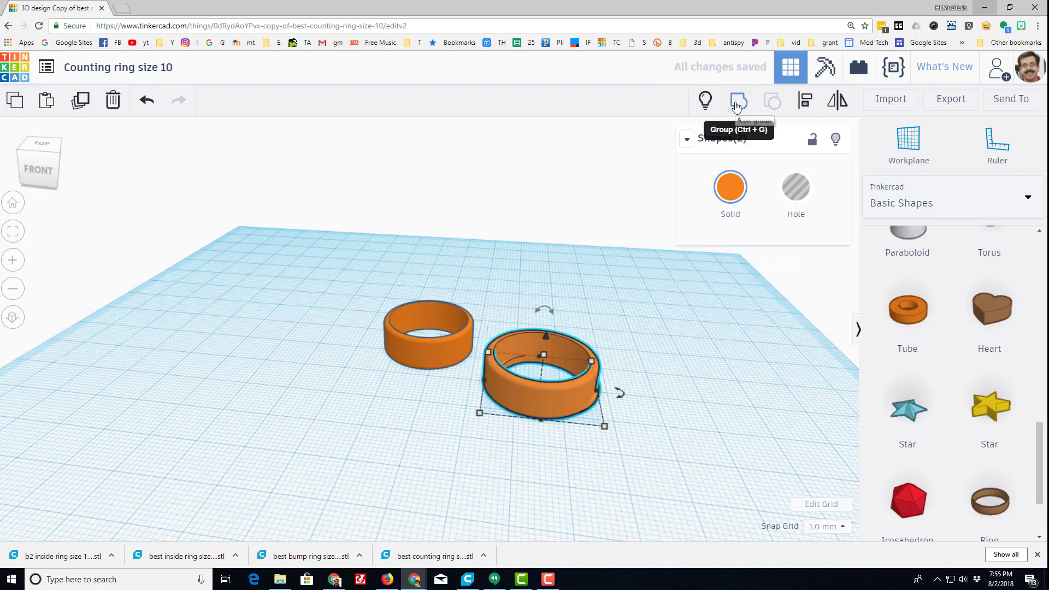
# Center the flat ring and wide tube on both axes with Align, then view them from the top.
pyautogui.click(803, 112)
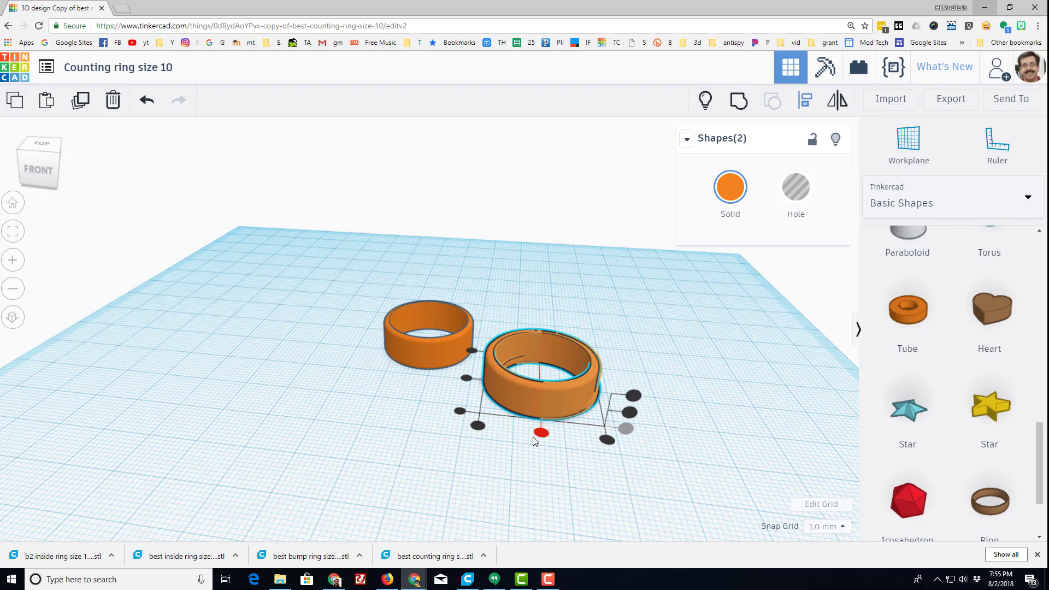
pyautogui.click(466, 378)
pyautogui.click(541, 431)
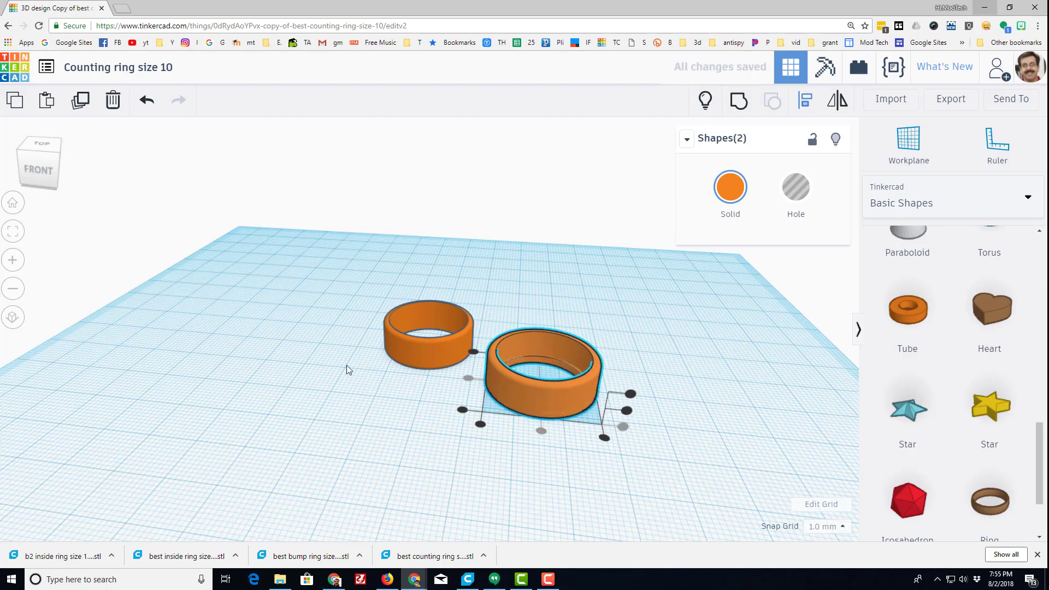
pyautogui.click(41, 145)
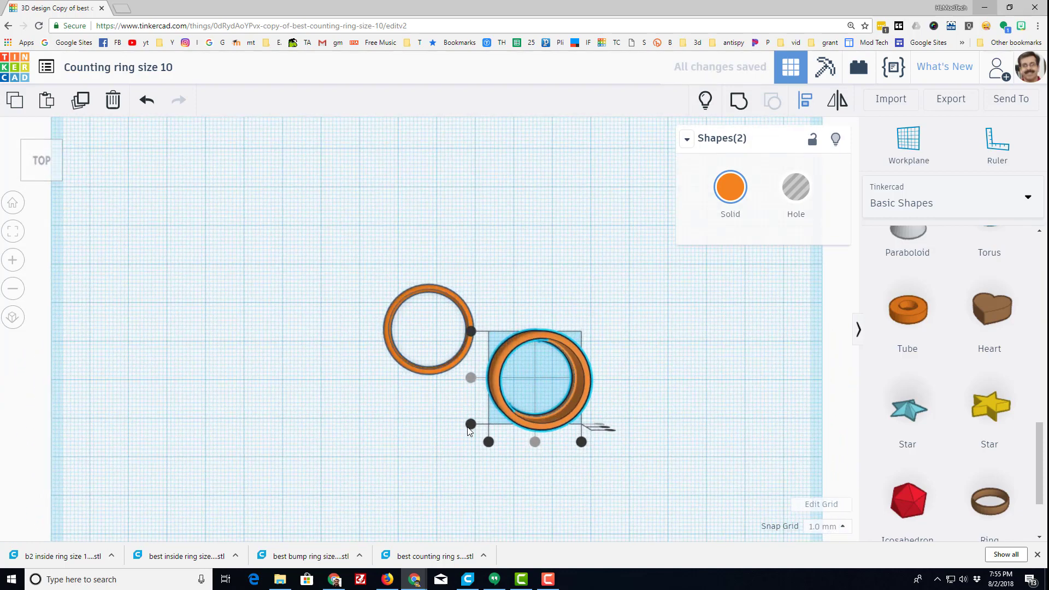
pyautogui.scroll(2, 573, 461)
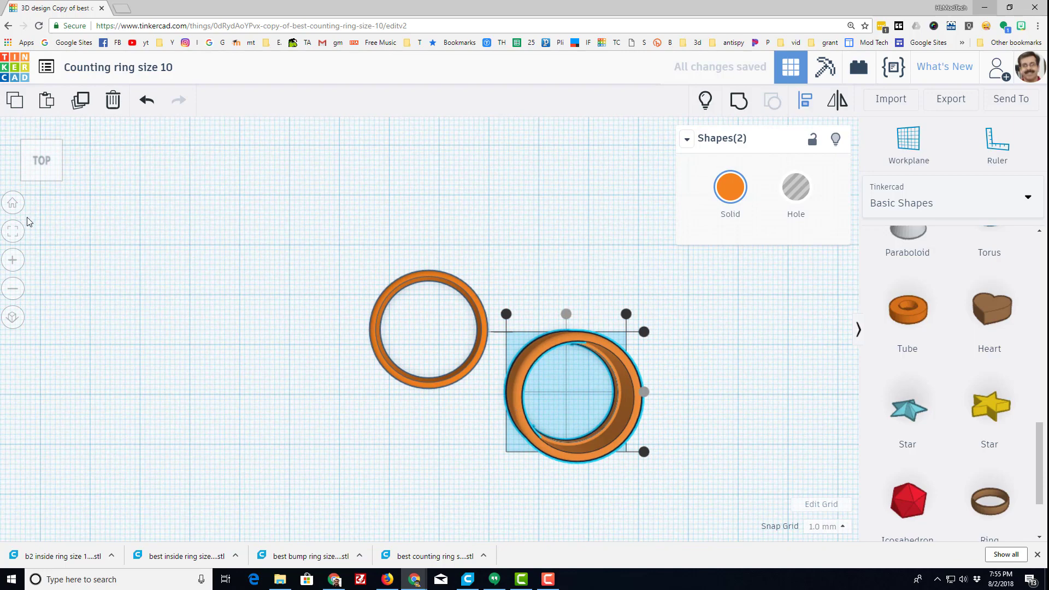
pyautogui.click(13, 232)
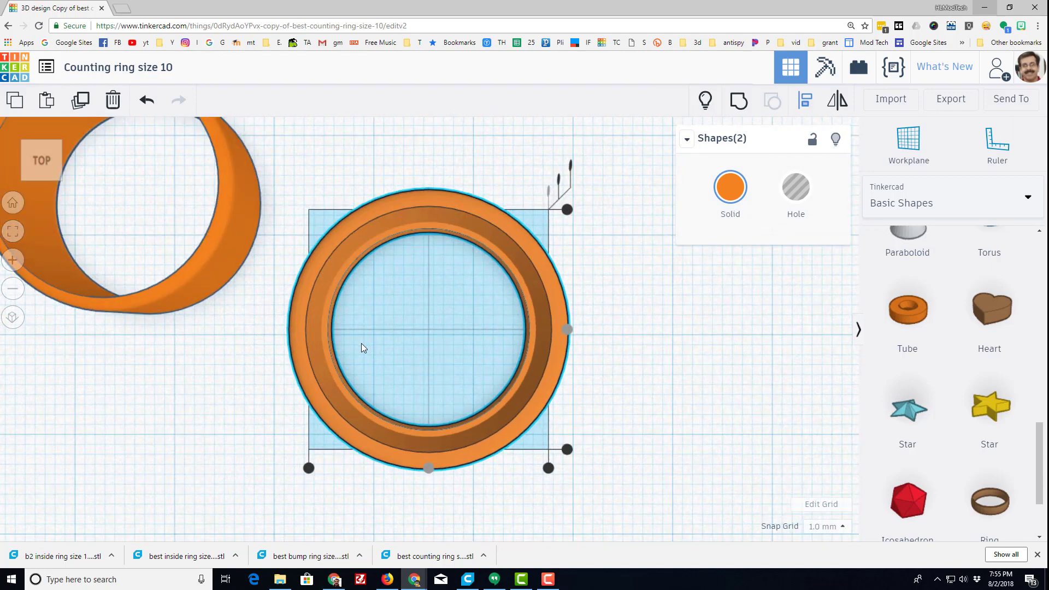
pyautogui.moveTo(362, 343); pyautogui.dragTo(365, 342, button='right')
# Select the outer tube alone and set its wall thickness to 2.1.
pyautogui.click(540, 476)
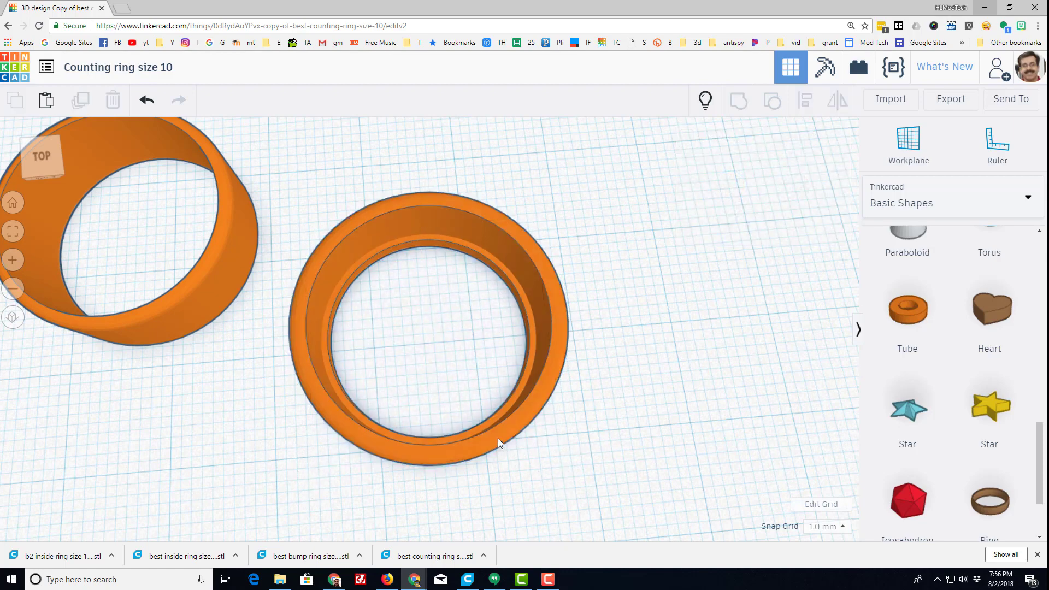
pyautogui.click(498, 437)
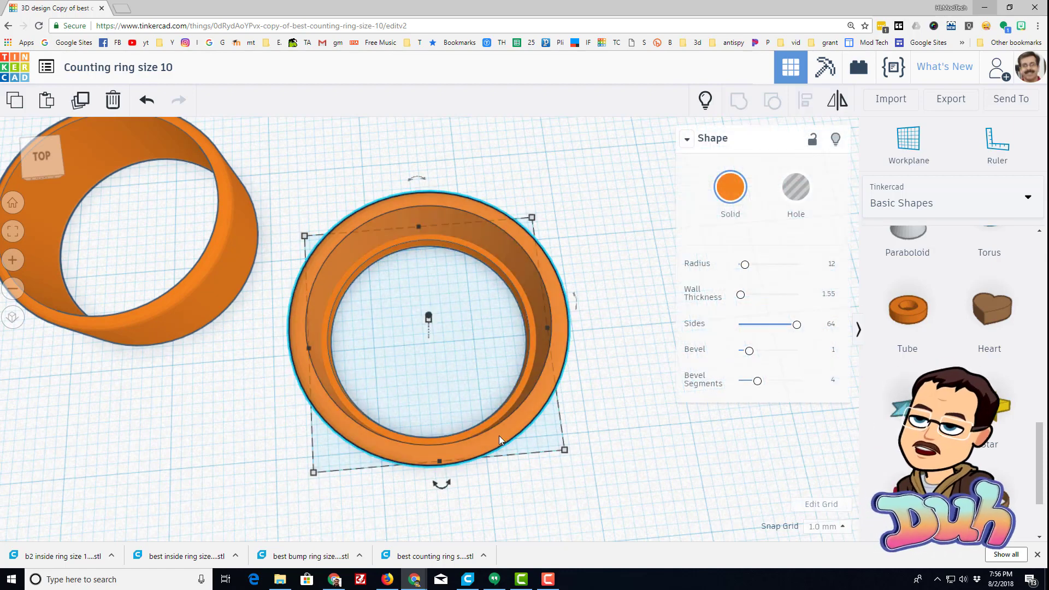
pyautogui.click(828, 294)
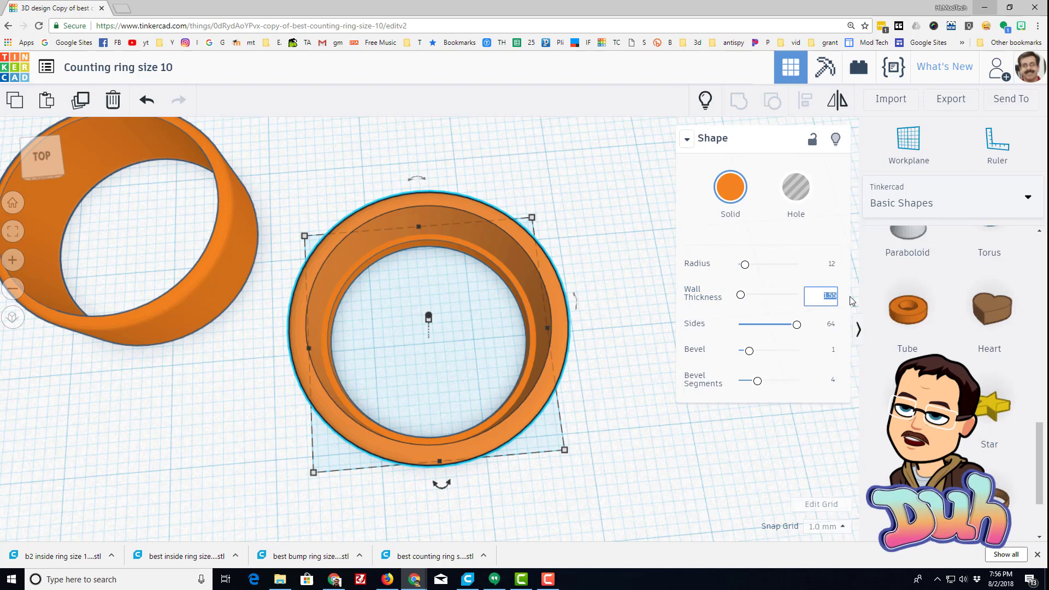
pyautogui.write('1')
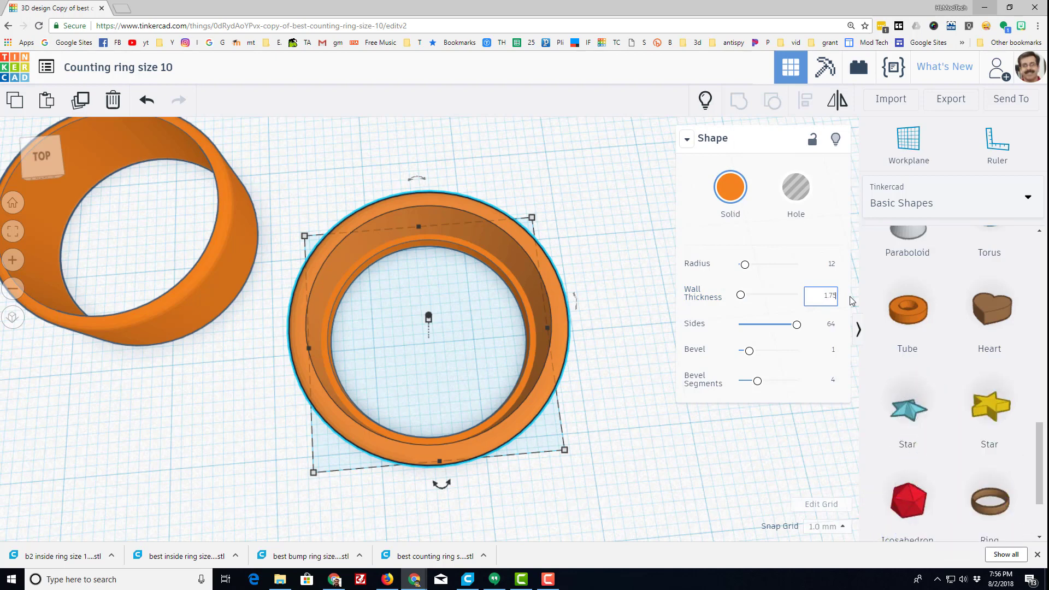
pyautogui.press('Return')
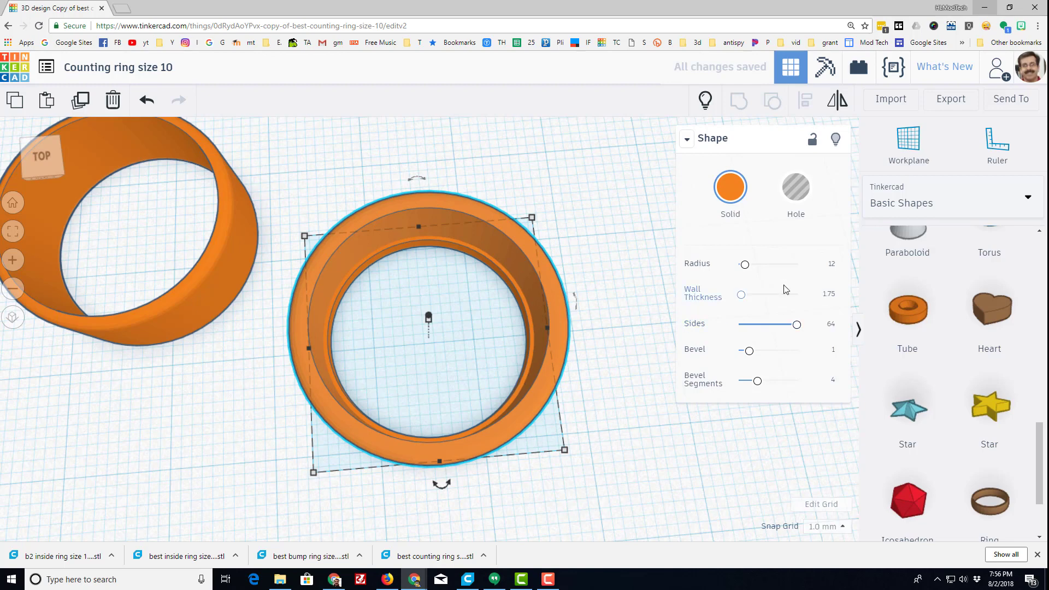
pyautogui.click(830, 296)
pyautogui.write('2')
pyautogui.press('Return')
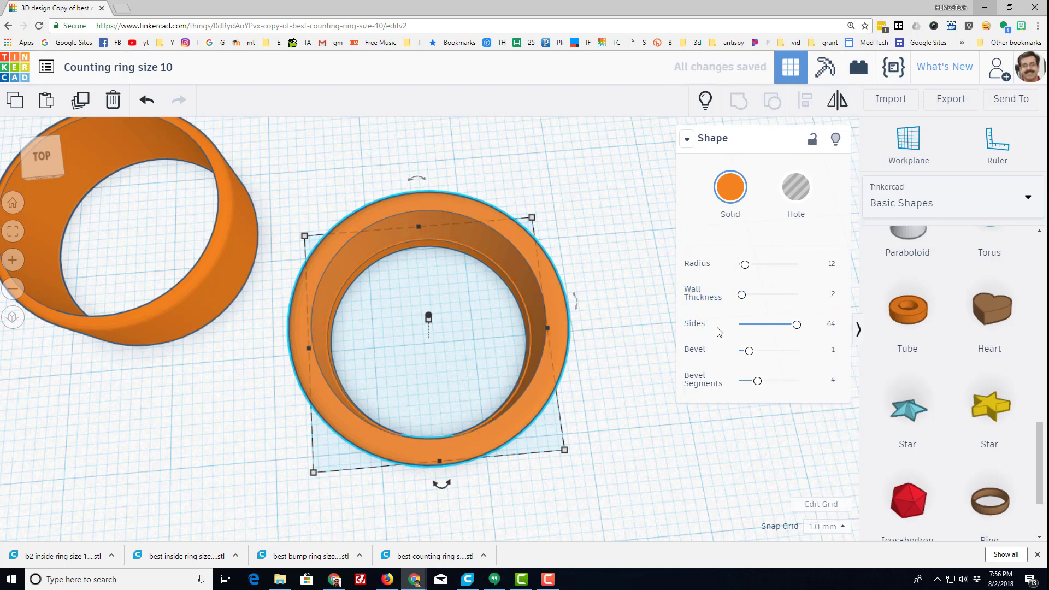
pyautogui.click(834, 294)
pyautogui.write('.1')
pyautogui.press('Return')
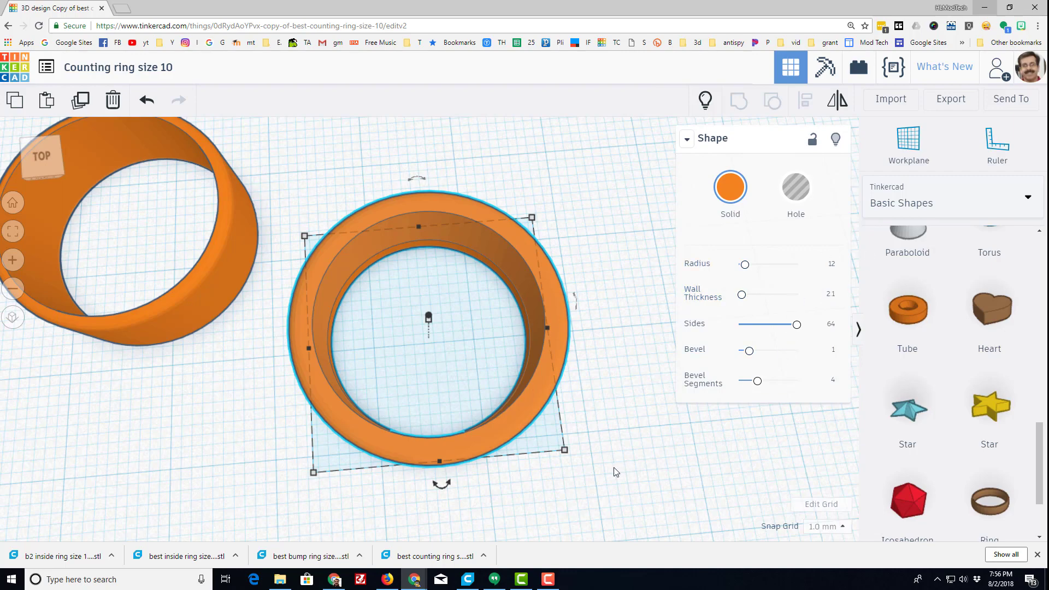
# Drag the thin bevelled ring off to the side, then give the big ring 10 sides.
pyautogui.moveTo(614, 468); pyautogui.dragTo(457, 448, button='right')
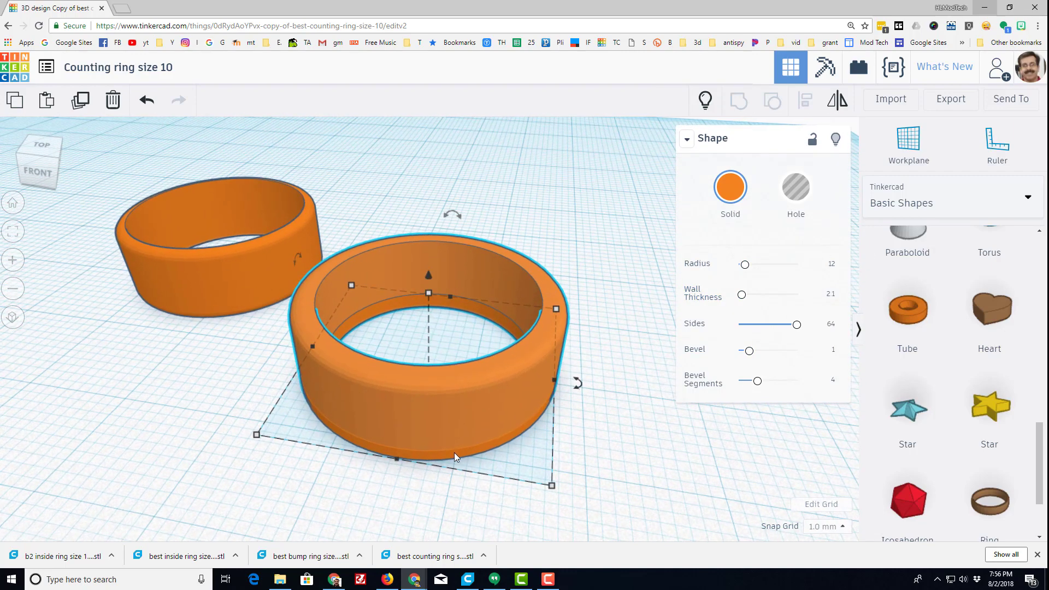
pyautogui.moveTo(454, 452); pyautogui.dragTo(61, 503)
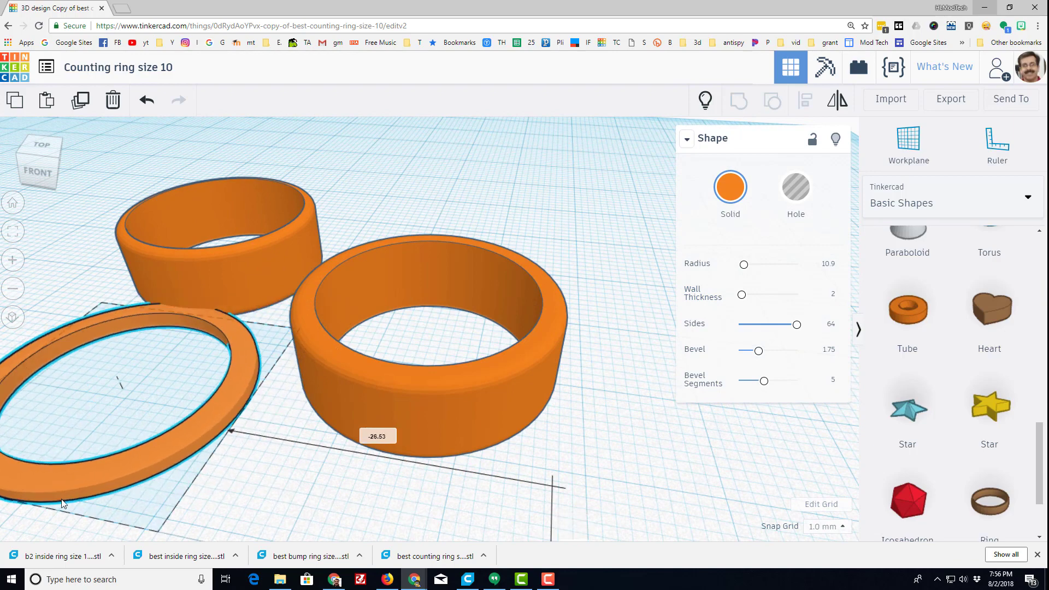
pyautogui.click(473, 410)
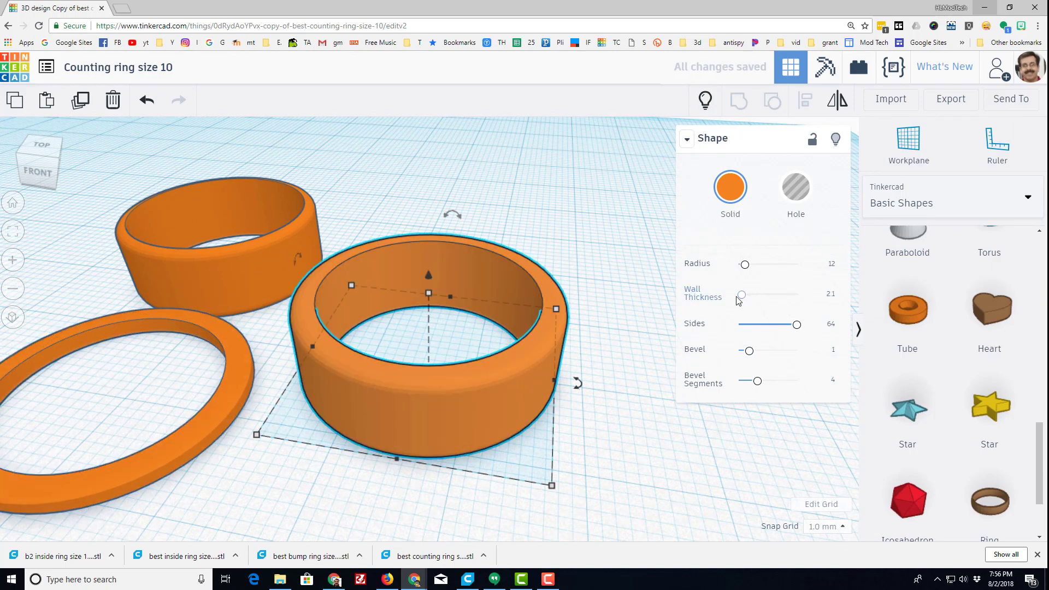
pyautogui.click(832, 326)
pyautogui.write('10')
pyautogui.press('Return')
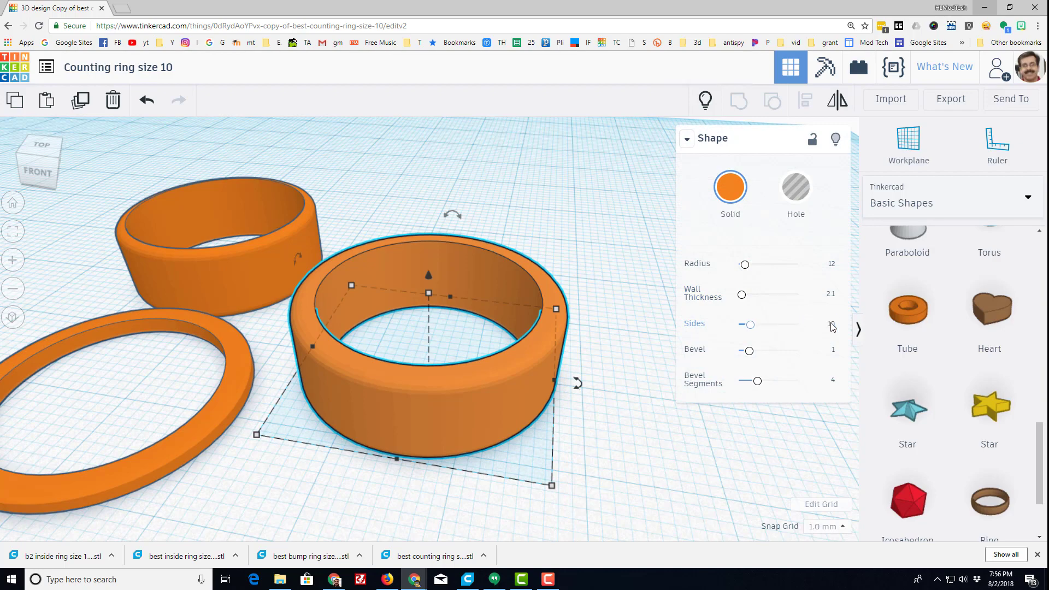
pyautogui.moveTo(405, 379); pyautogui.dragTo(410, 406, button='right')
# Place a working plane on the ten-sided ring's front face.
pyautogui.press('w')
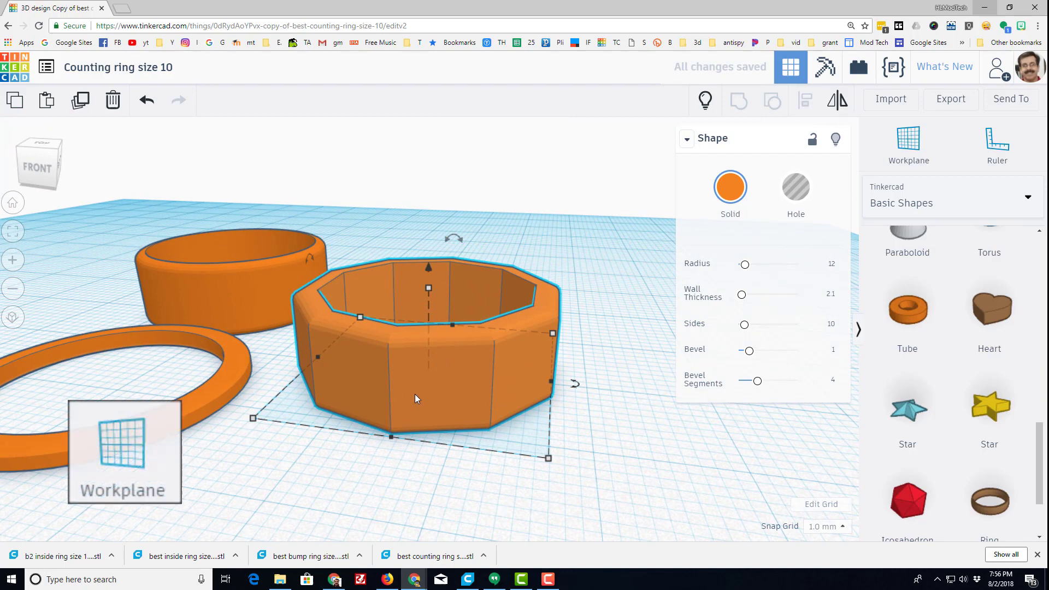
pyautogui.click(433, 391)
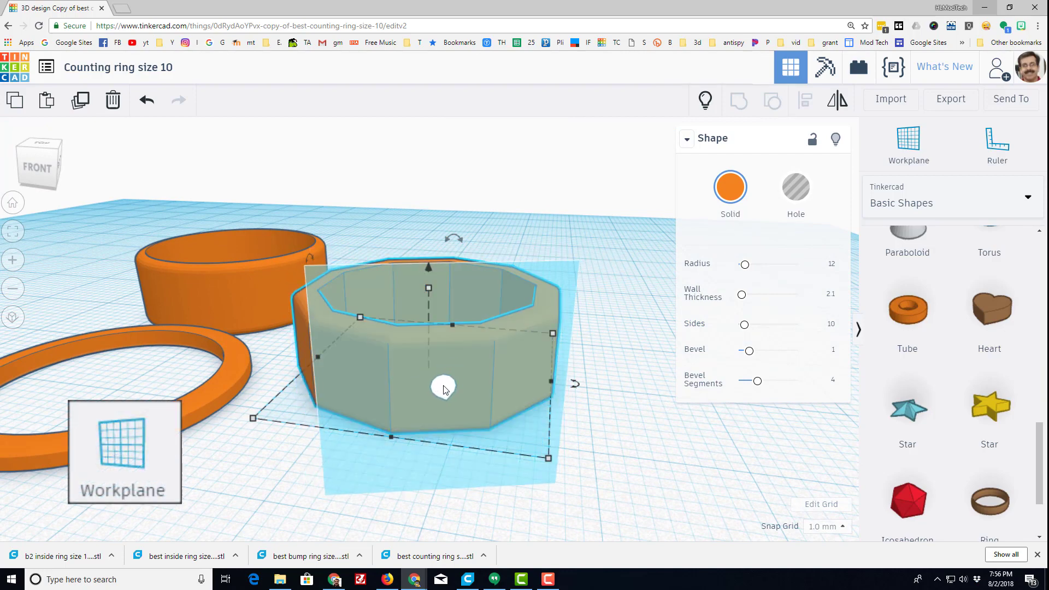
pyautogui.click(443, 389)
# Drop a Script text shape from the Shape Generators onto the ring's face.
pyautogui.click(903, 201)
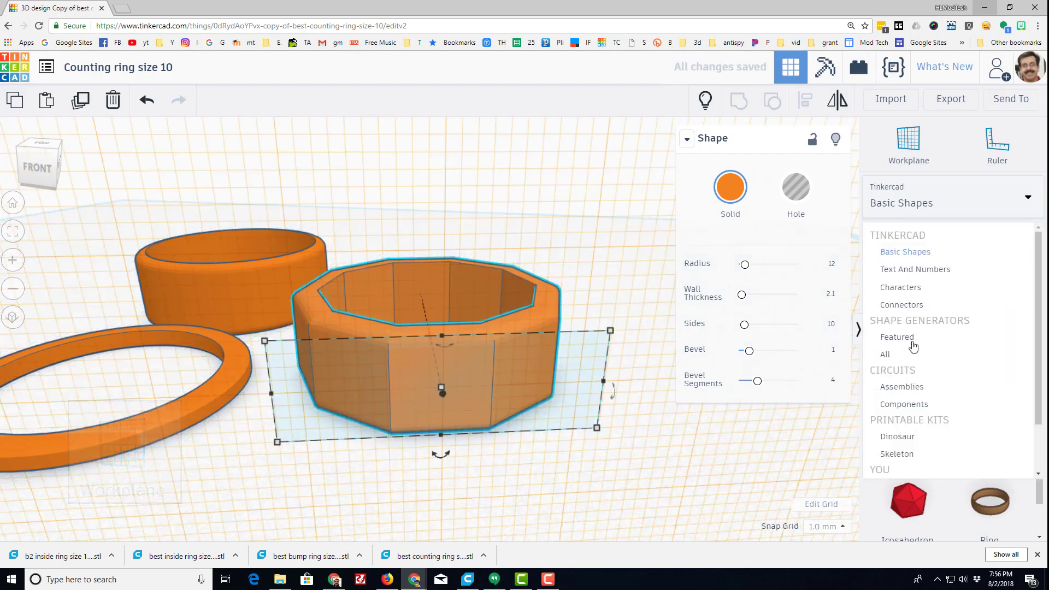
pyautogui.click(887, 354)
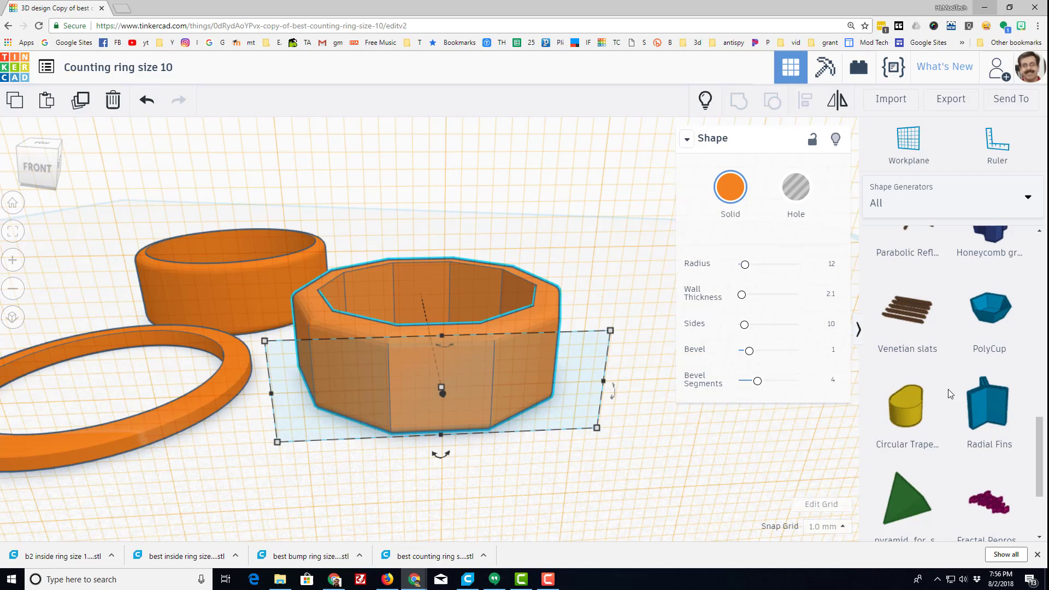
pyautogui.scroll(-3, 948, 389)
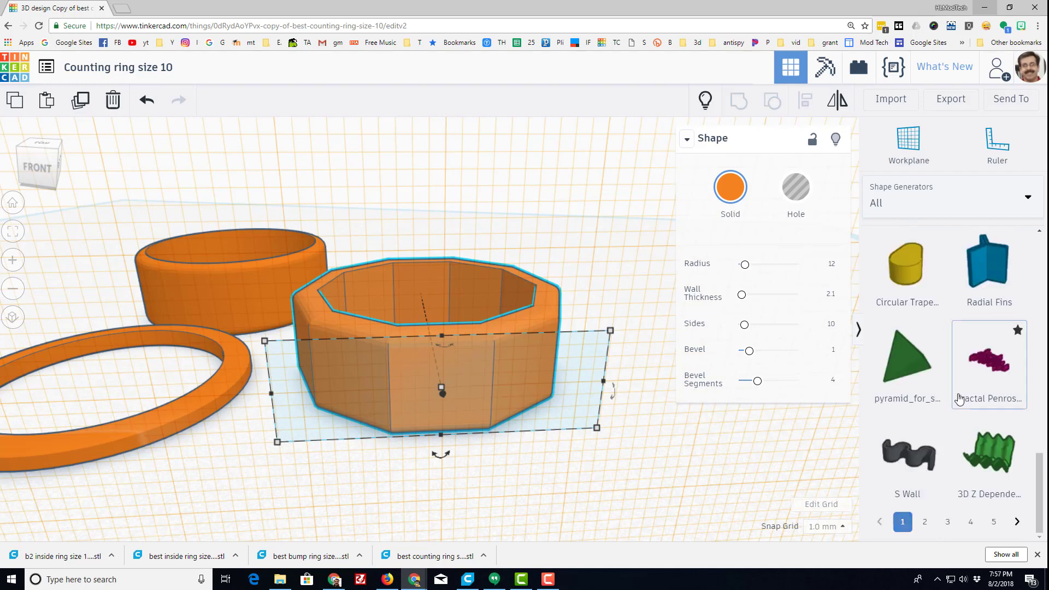
pyautogui.click(951, 525)
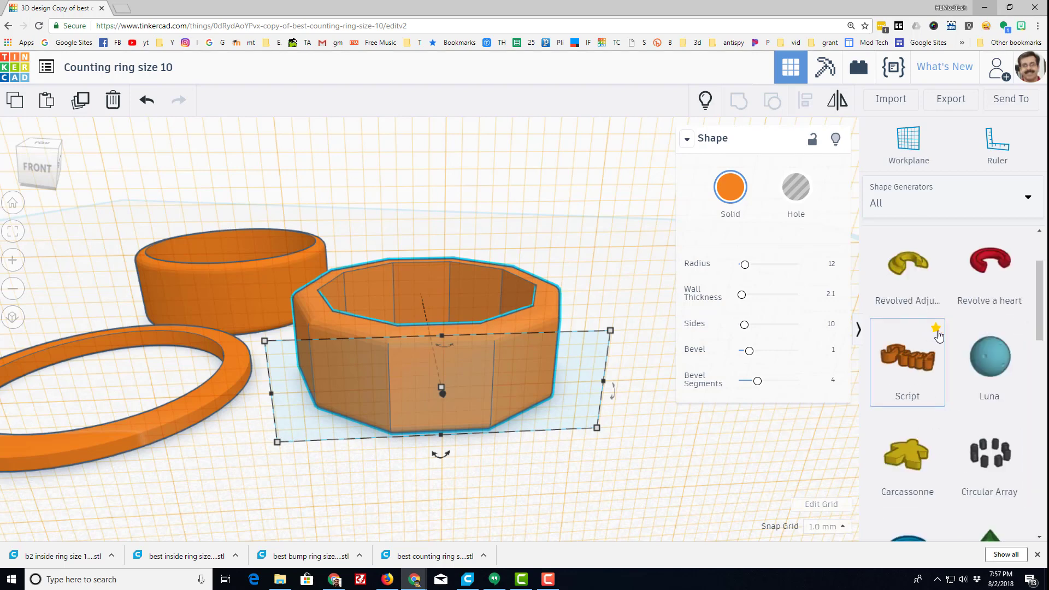
pyautogui.moveTo(922, 368); pyautogui.dragTo(419, 346)
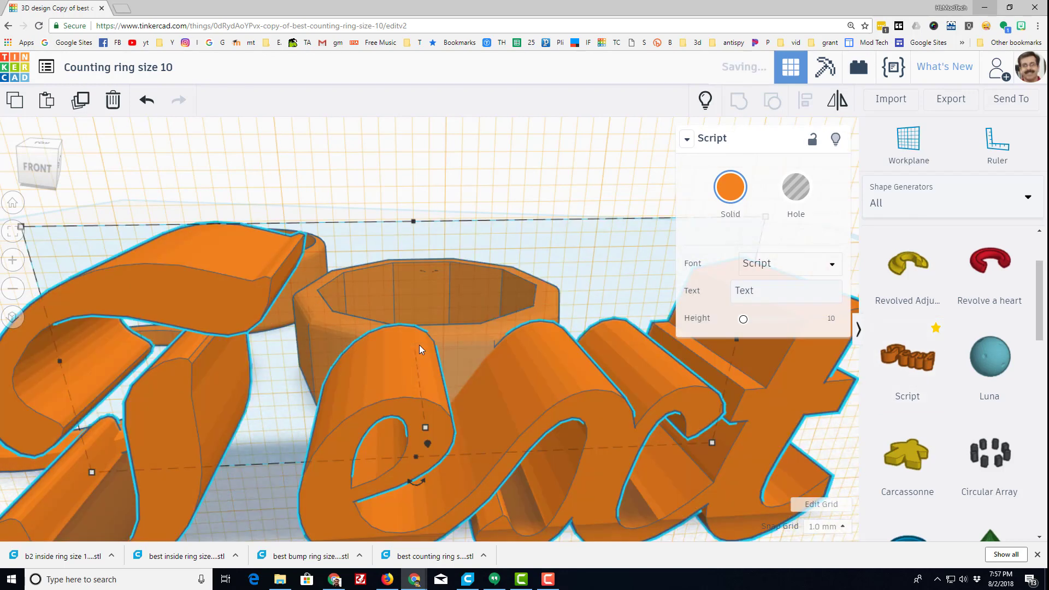
pyautogui.click(899, 201)
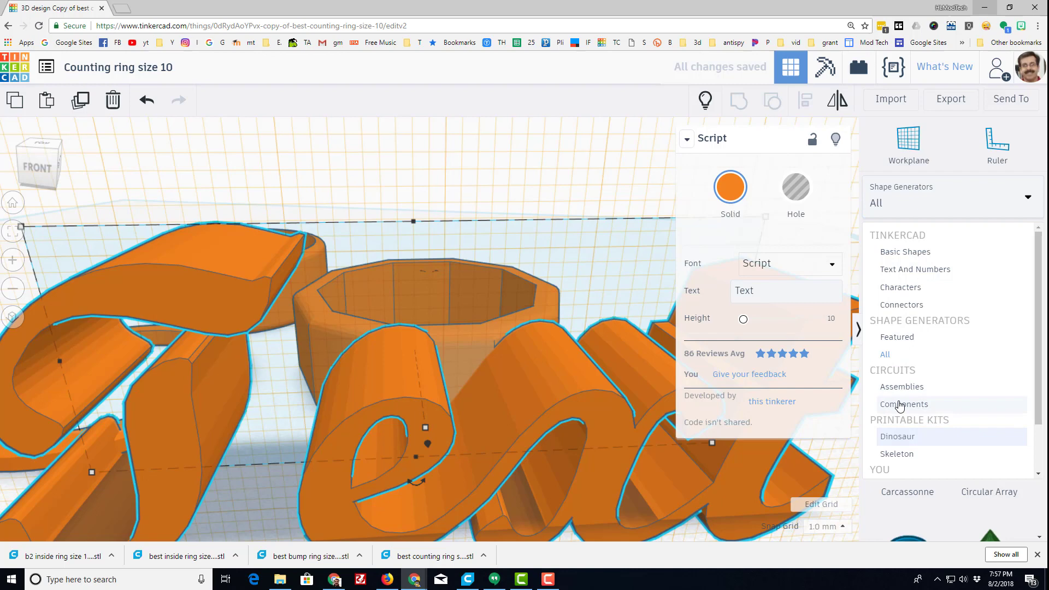
pyautogui.scroll(-3, 897, 428)
pyautogui.click(897, 430)
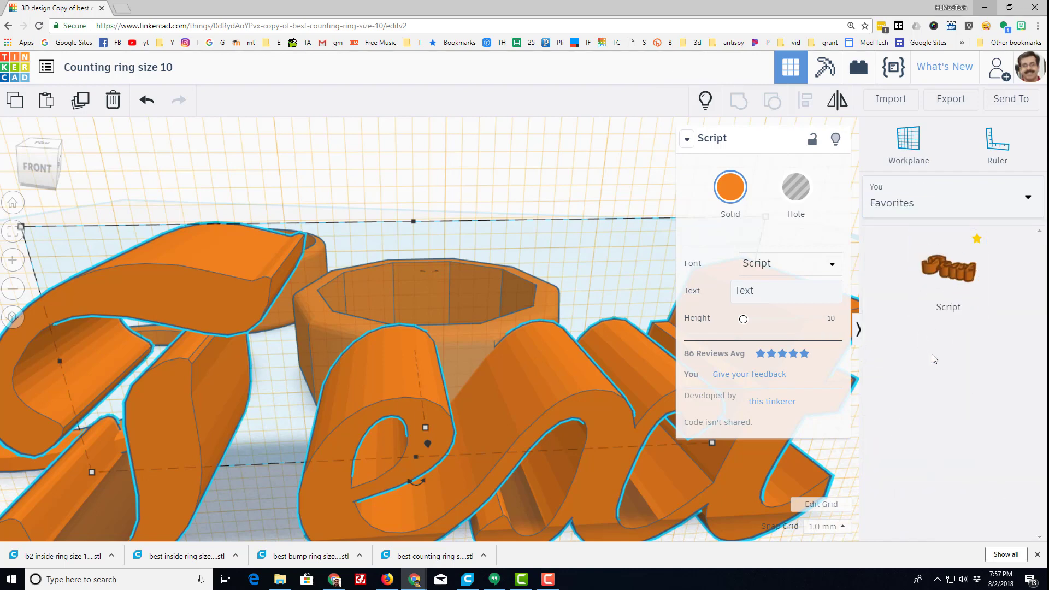
pyautogui.scroll(-5, 523, 397)
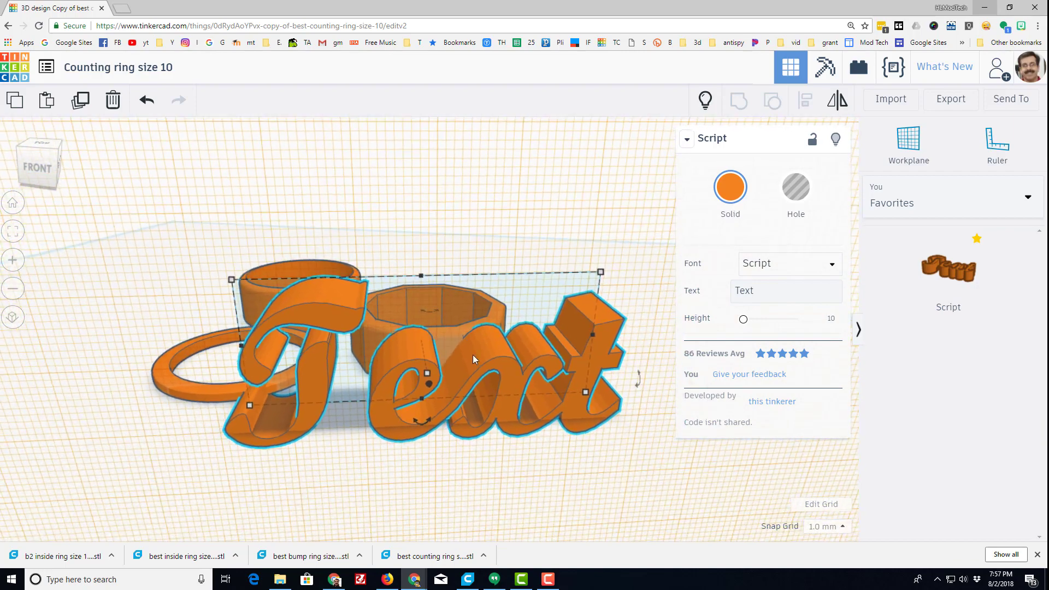
# Change the script text to 1 in the Stencil font.
pyautogui.moveTo(760, 292); pyautogui.dragTo(701, 305)
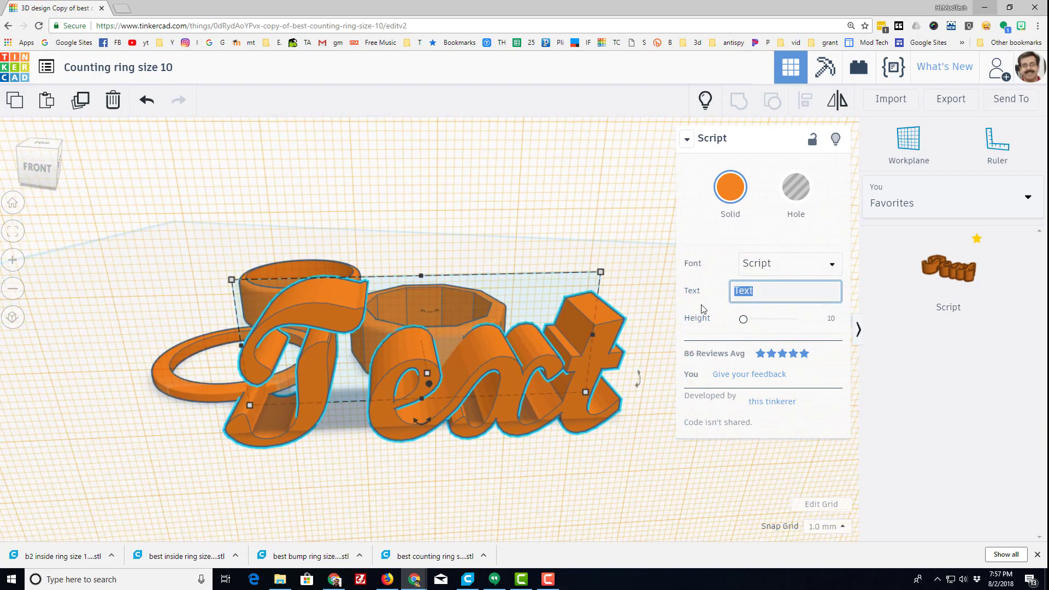
pyautogui.write('1')
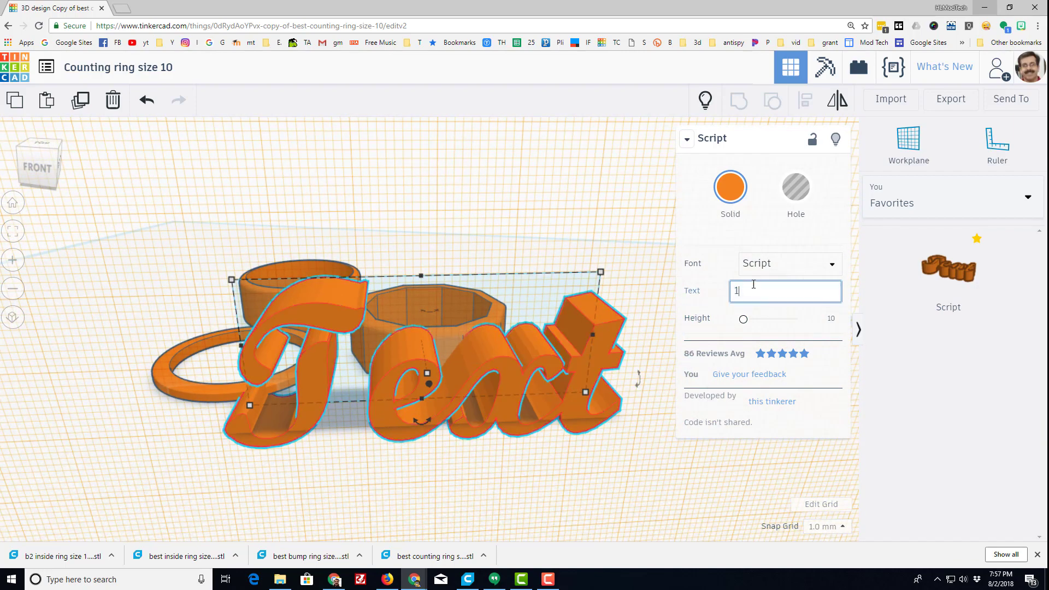
pyautogui.click(788, 270)
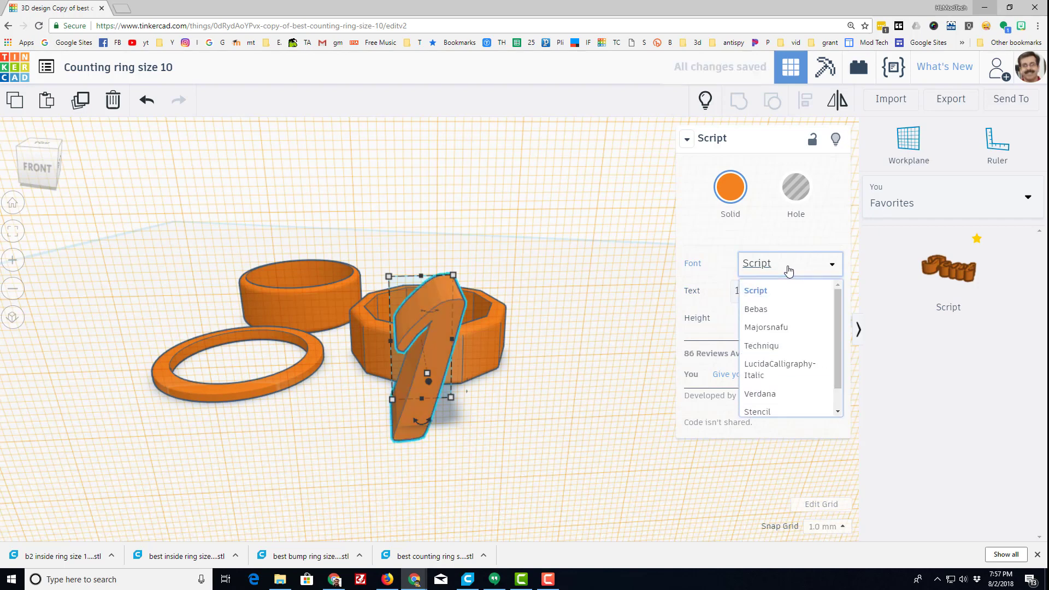
pyautogui.scroll(-2, 774, 407)
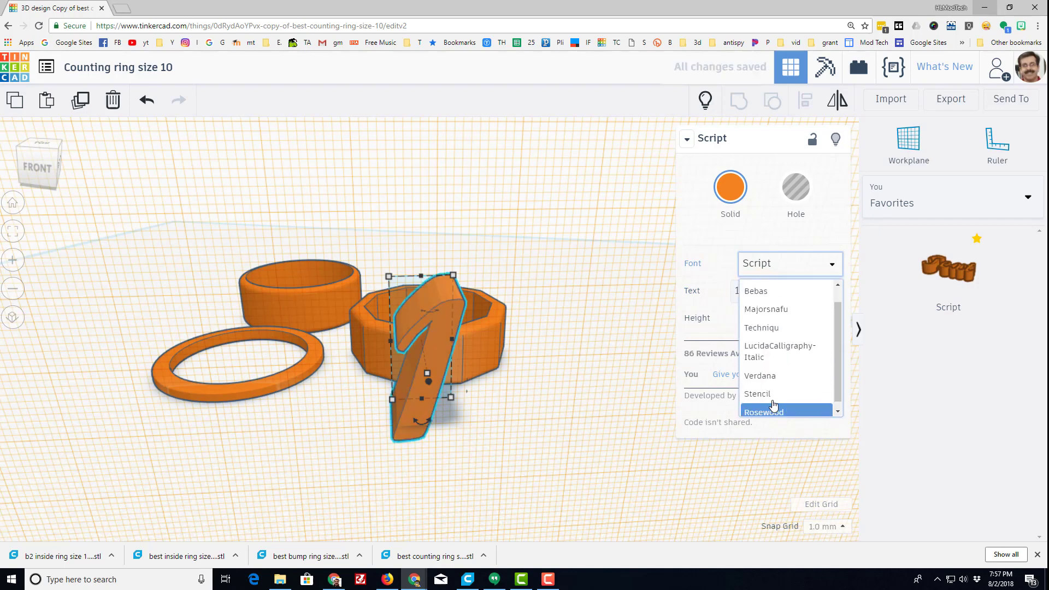
pyautogui.click(769, 388)
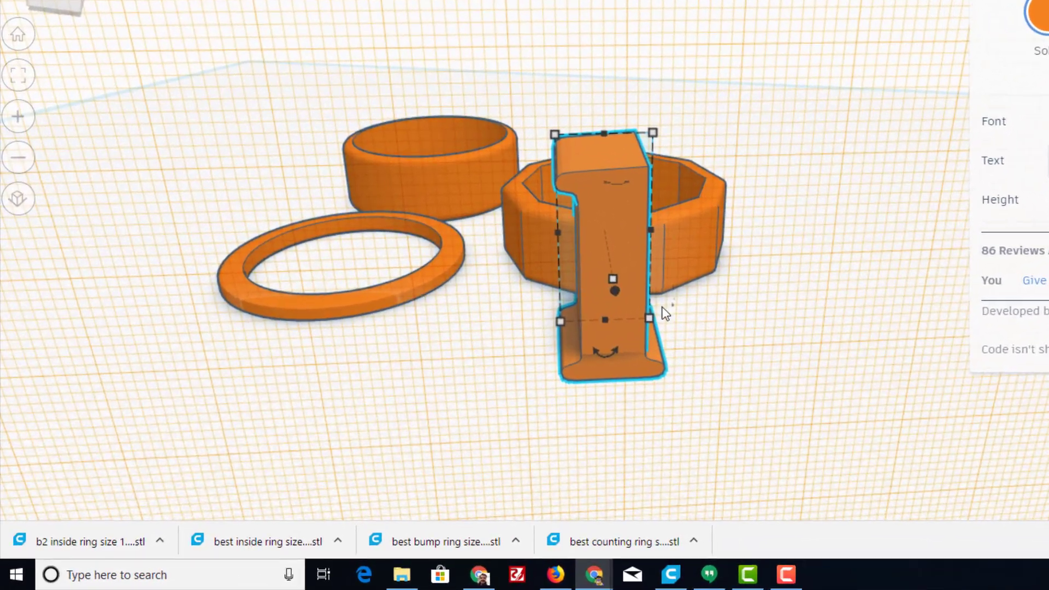
# Shrink the 1 proportionally to about 2.48 × 5.36 and nudge it onto the ring's face.
pyautogui.moveTo(665, 313); pyautogui.dragTo(631, 280, button='right')
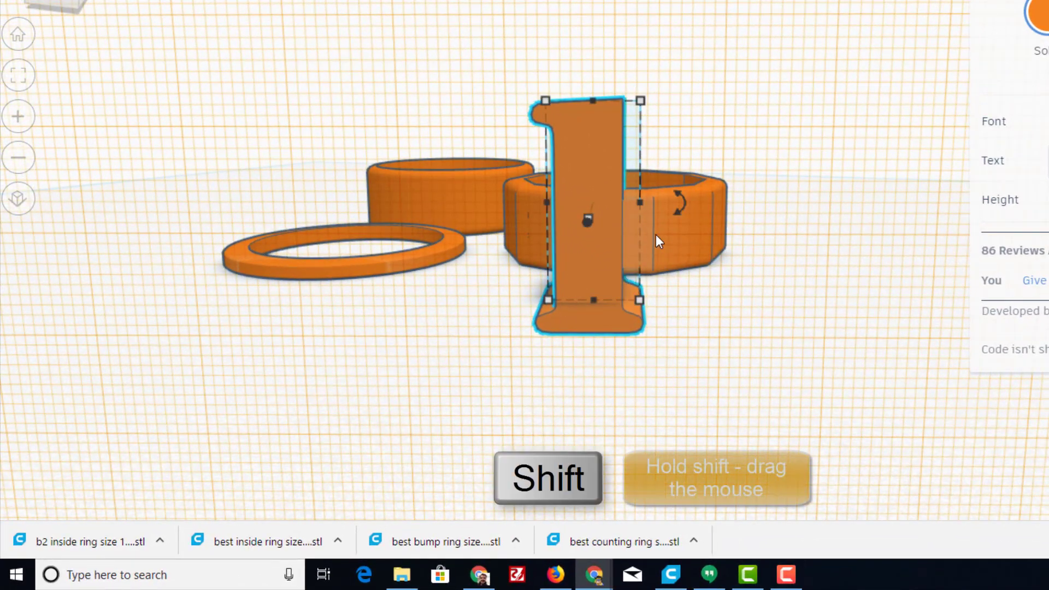
pyautogui.moveTo(640, 104)
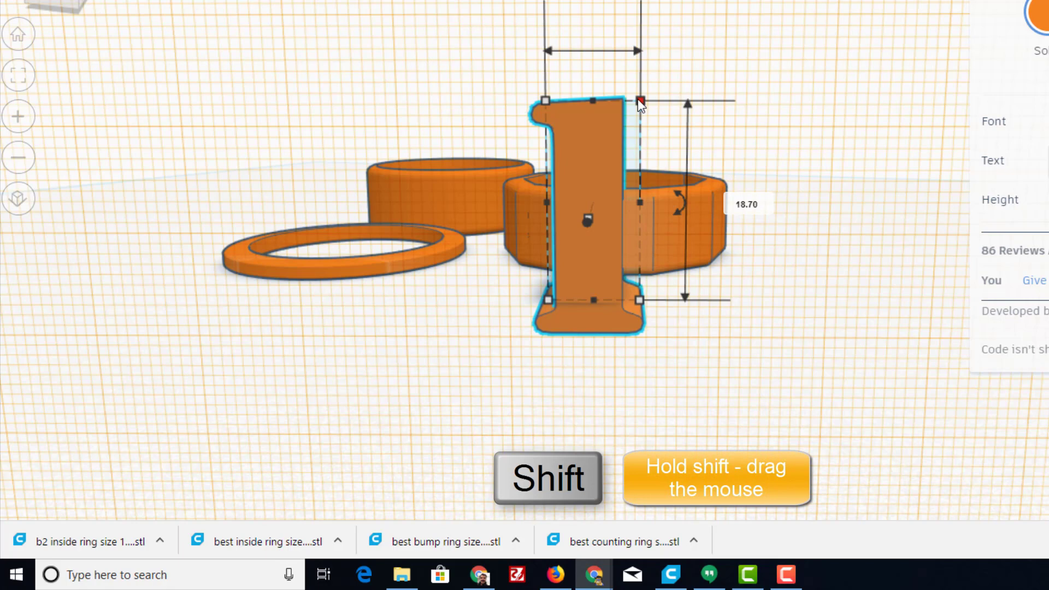
pyautogui.keyDown('shift'); pyautogui.moveTo(640, 104); pyautogui.dragTo(601, 170); pyautogui.keyUp('shift')
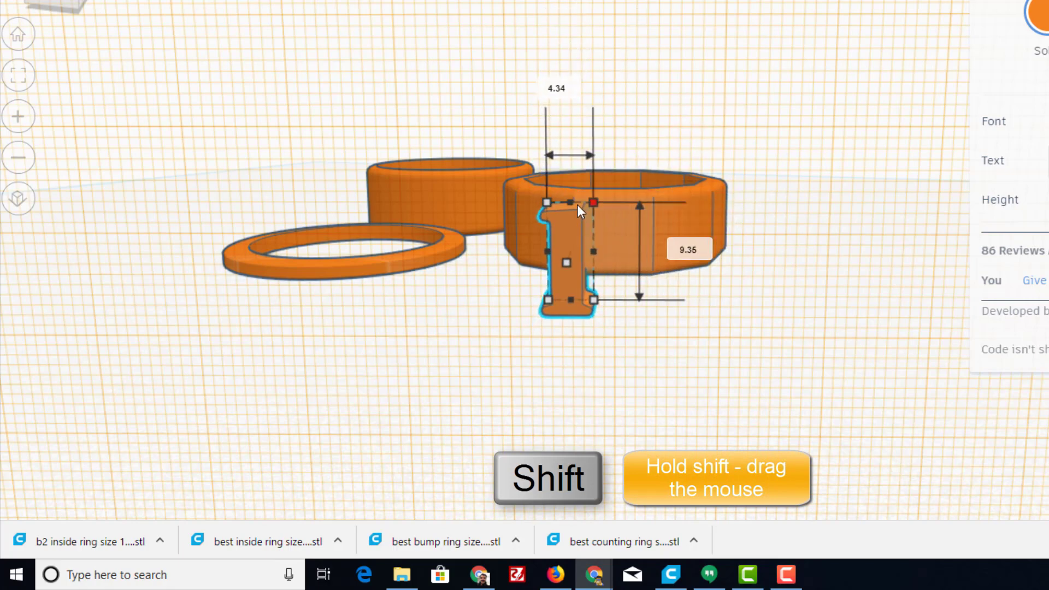
pyautogui.keyDown('shift'); pyautogui.moveTo(577, 206); pyautogui.dragTo(553, 246); pyautogui.keyUp('shift')
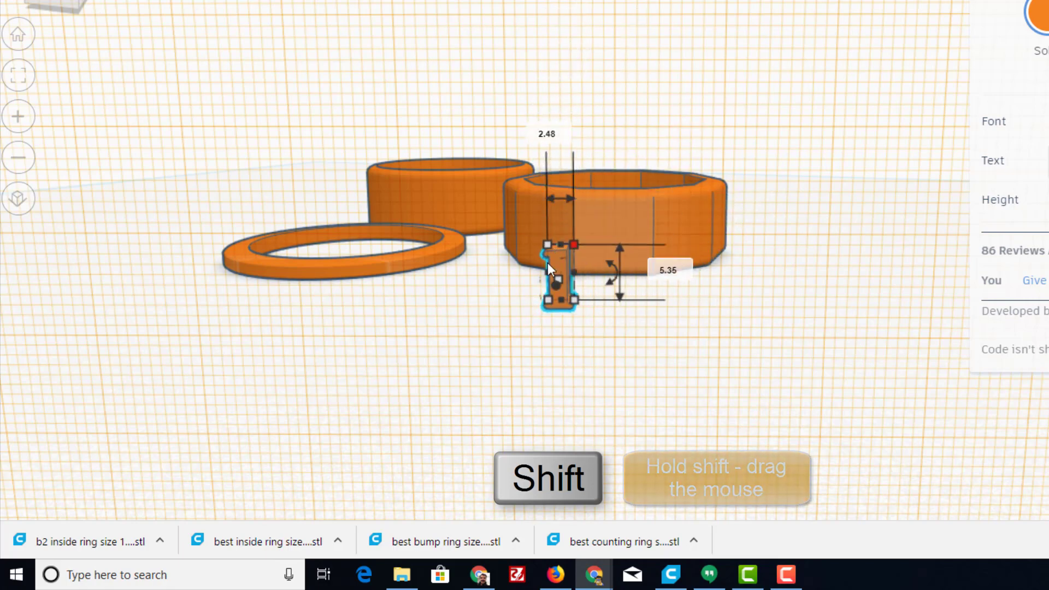
pyautogui.press('Right')
pyautogui.press('Right')
pyautogui.press('Right')
pyautogui.press('Right')
pyautogui.press('Right')
pyautogui.press('Right')
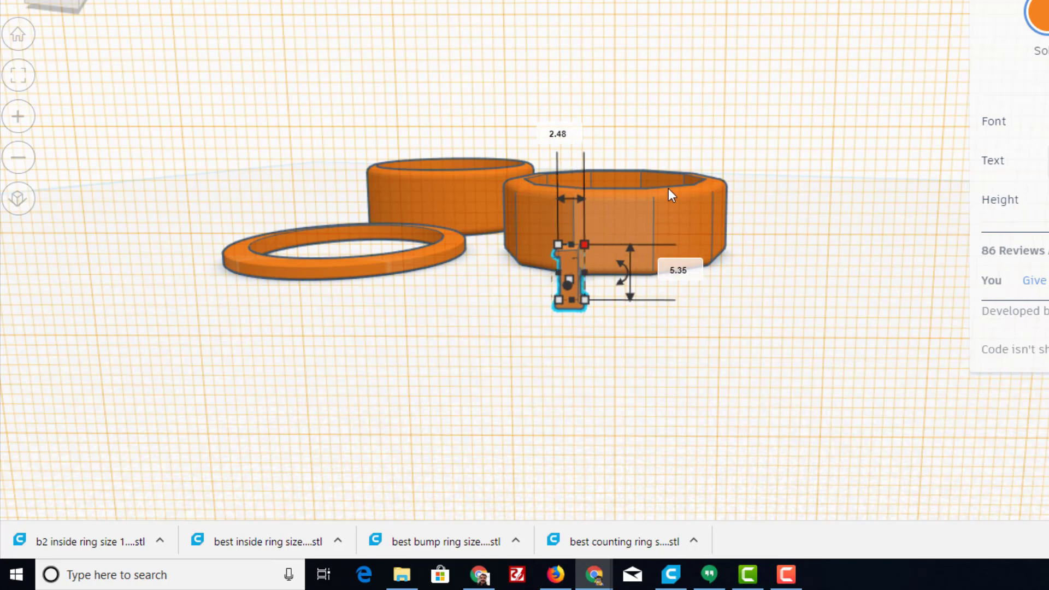
pyautogui.press('Up')
pyautogui.press('Up')
pyautogui.press('Up')
pyautogui.press('Up')
pyautogui.press('Left')
pyautogui.press('Left')
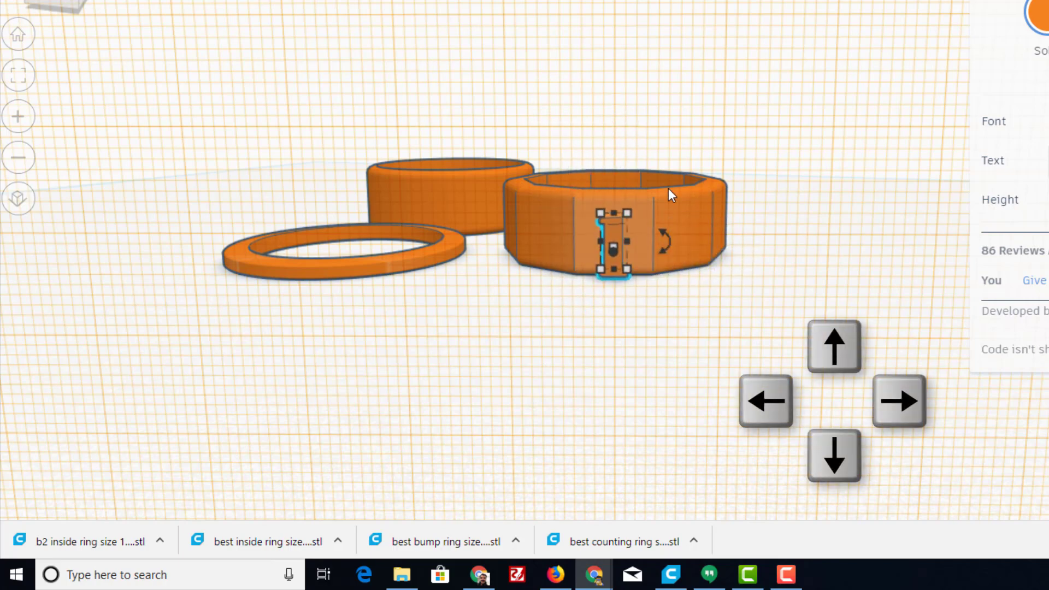
# Set the 1 piece's width to 1 and make it a hole.
pyautogui.moveTo(623, 179); pyautogui.dragTo(407, 290, button='right')
pyautogui.moveTo(411, 278)
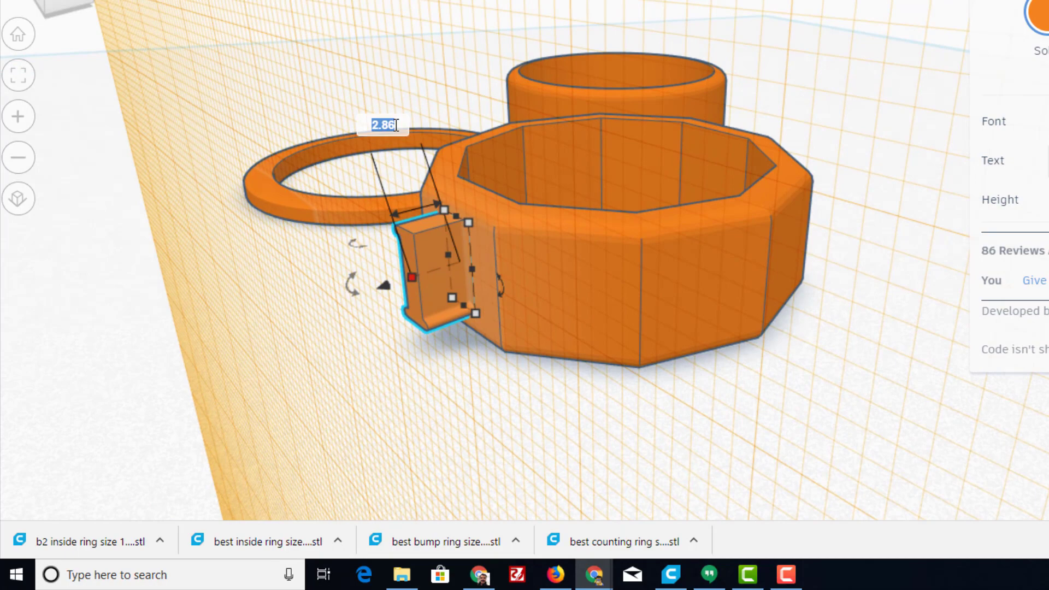
pyautogui.write('1')
pyautogui.press('Return')
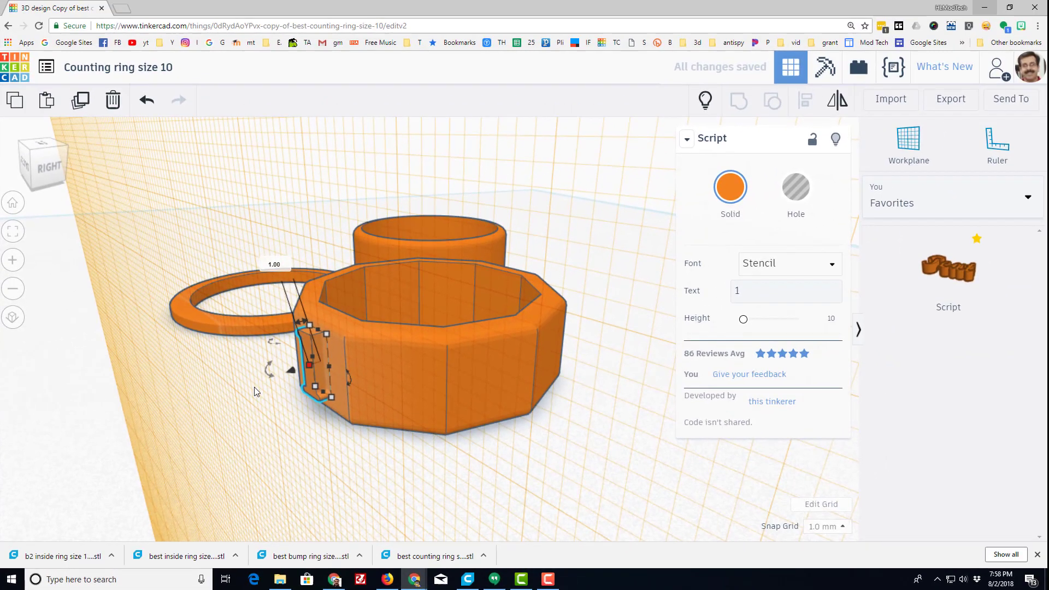
pyautogui.click(796, 191)
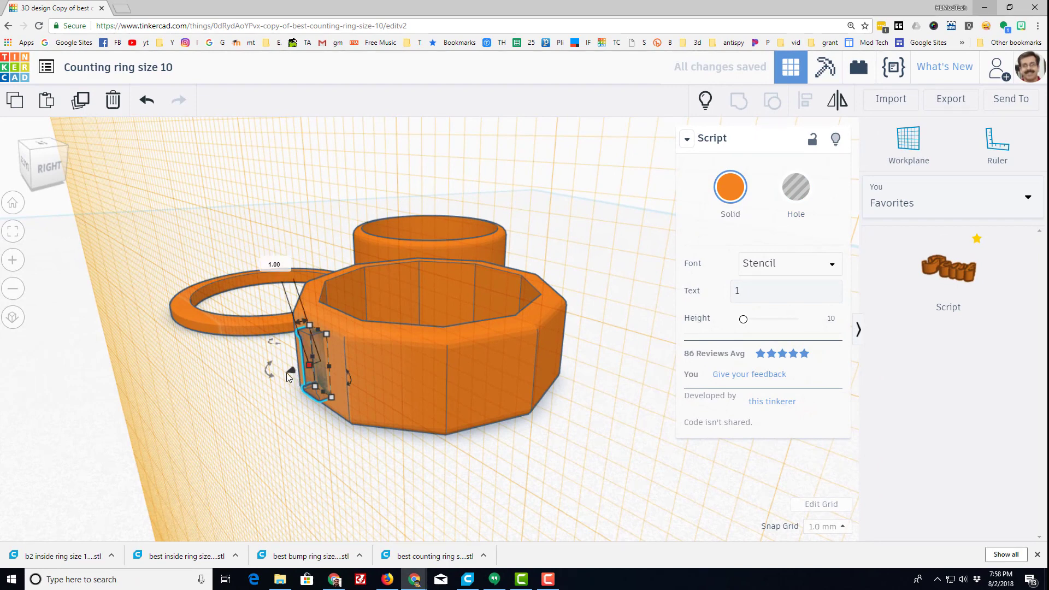
# Change the 1 hole's dimension from 1 to 2, then deselect it.
pyautogui.moveTo(289, 372); pyautogui.dragTo(297, 370)
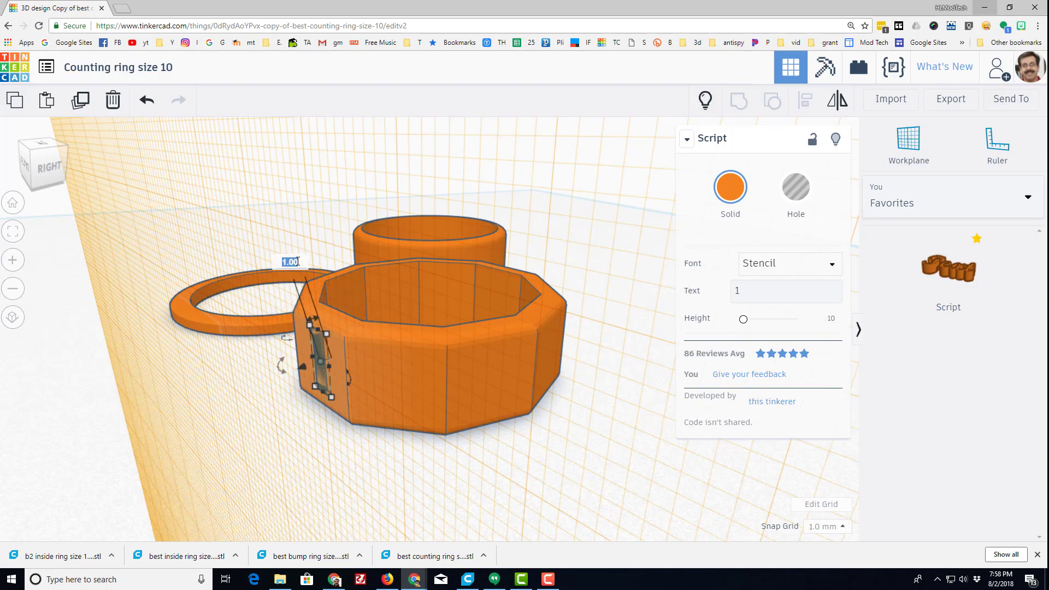
pyautogui.write('2')
pyautogui.press('Return')
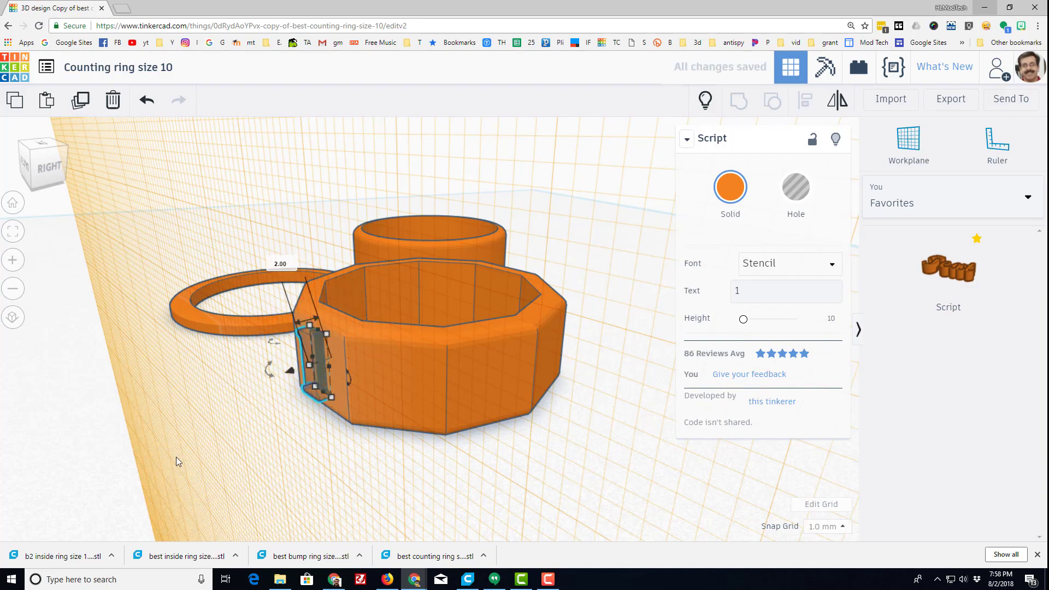
pyautogui.moveTo(176, 456); pyautogui.dragTo(345, 446, button='right')
pyautogui.click(361, 450)
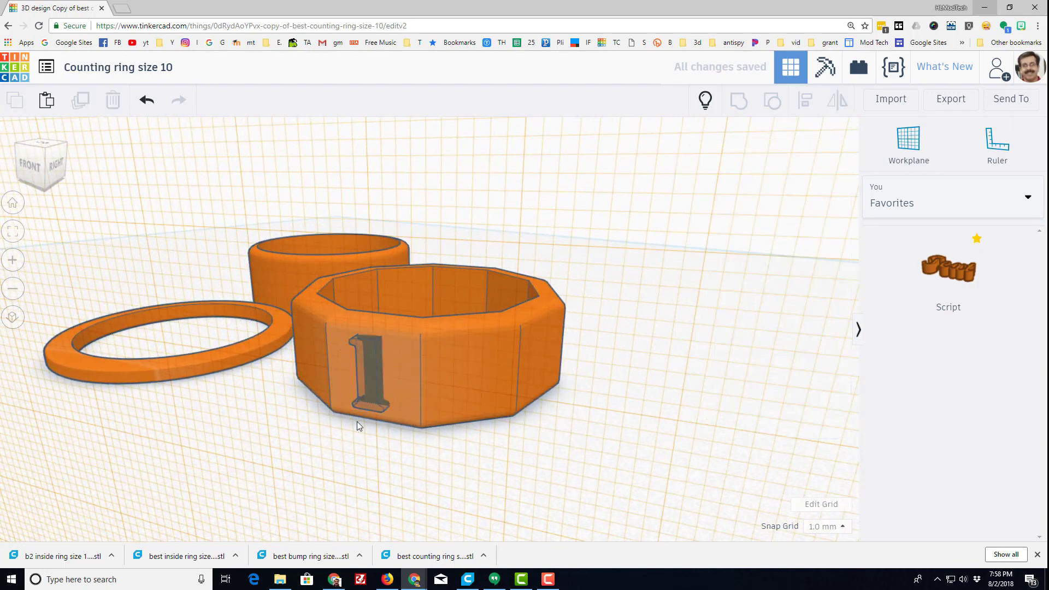
pyautogui.moveTo(388, 470); pyautogui.dragTo(414, 437, button='right')
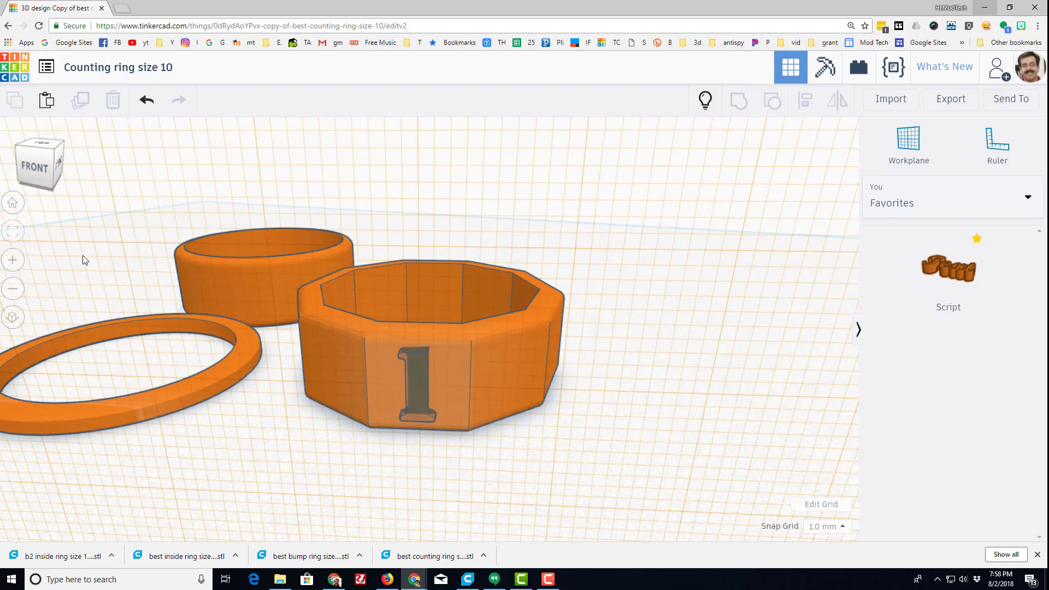
# Copy the 1 hole onto a workplane set on the ring's face and select the pasted copy.
pyautogui.click(412, 386)
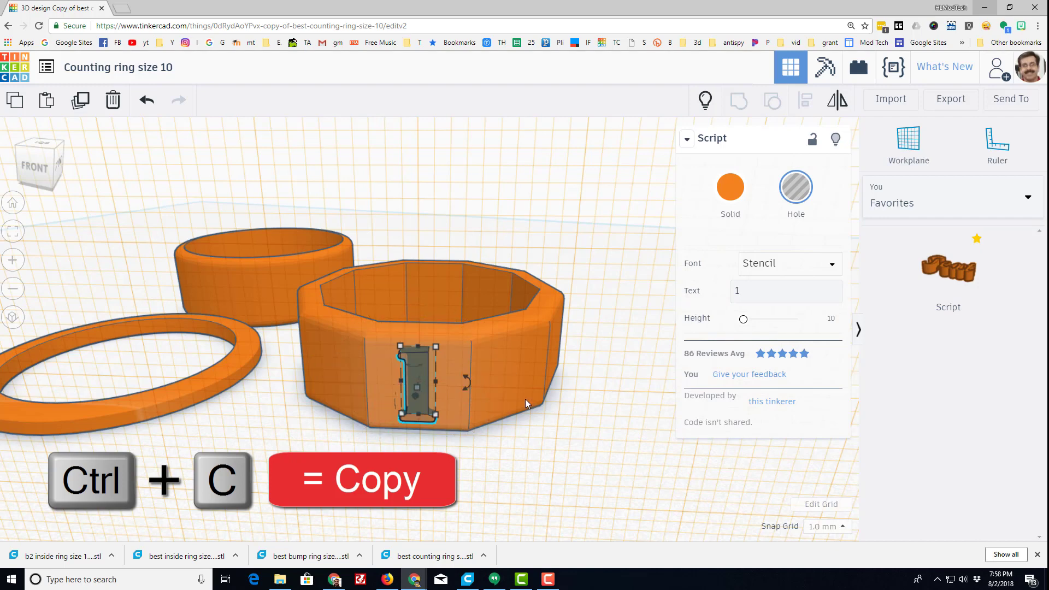
pyautogui.press('w')
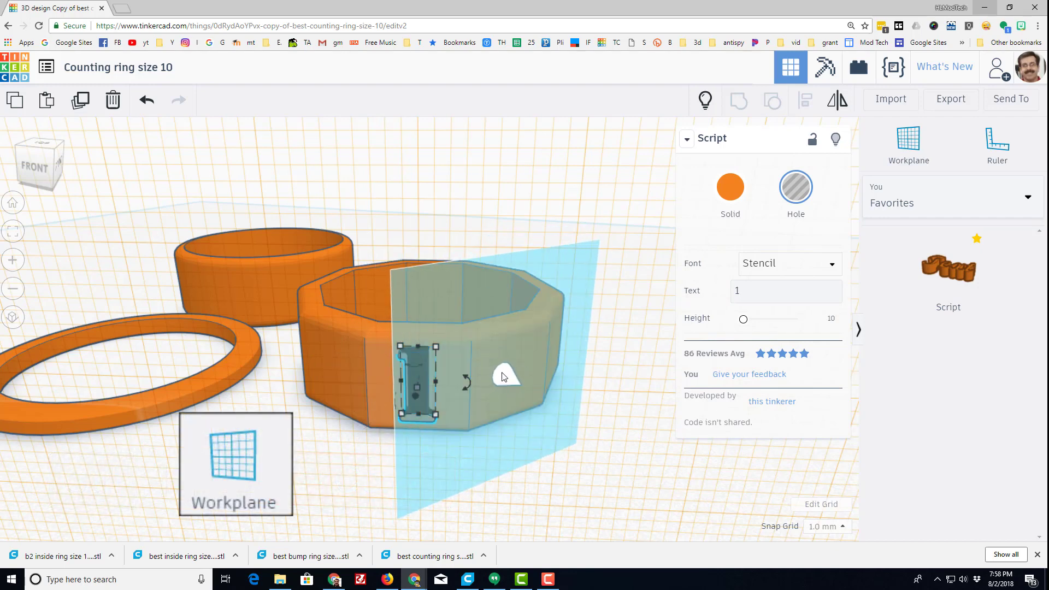
pyautogui.click(507, 374)
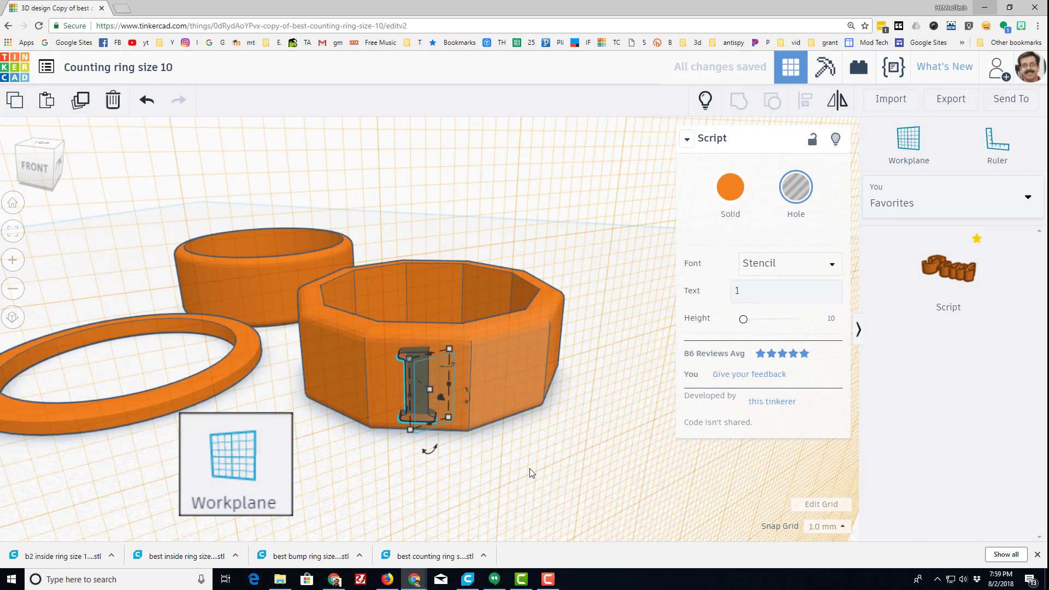
pyautogui.click(514, 387)
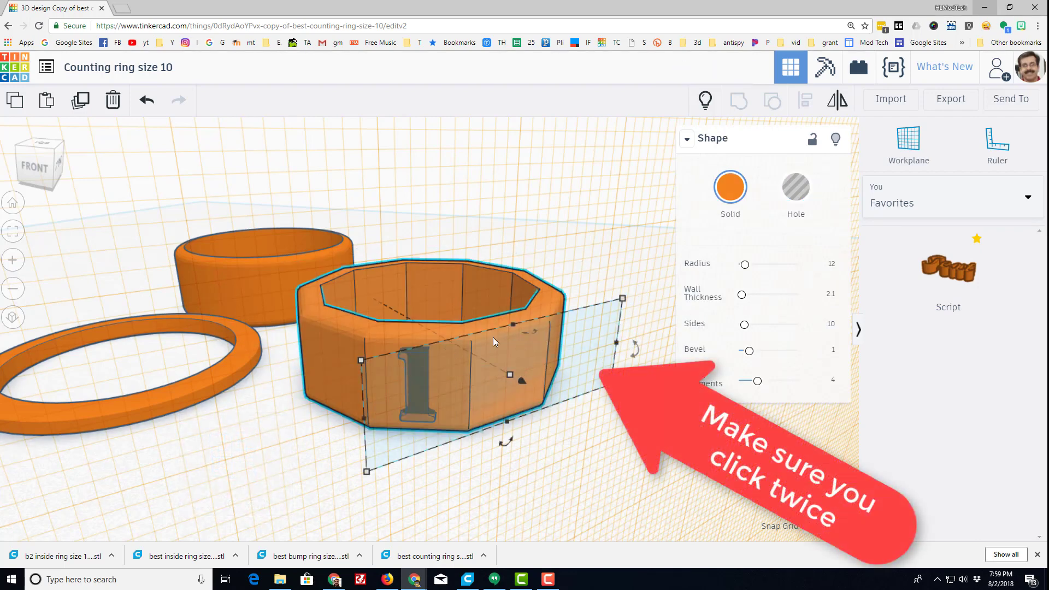
pyautogui.click(447, 404)
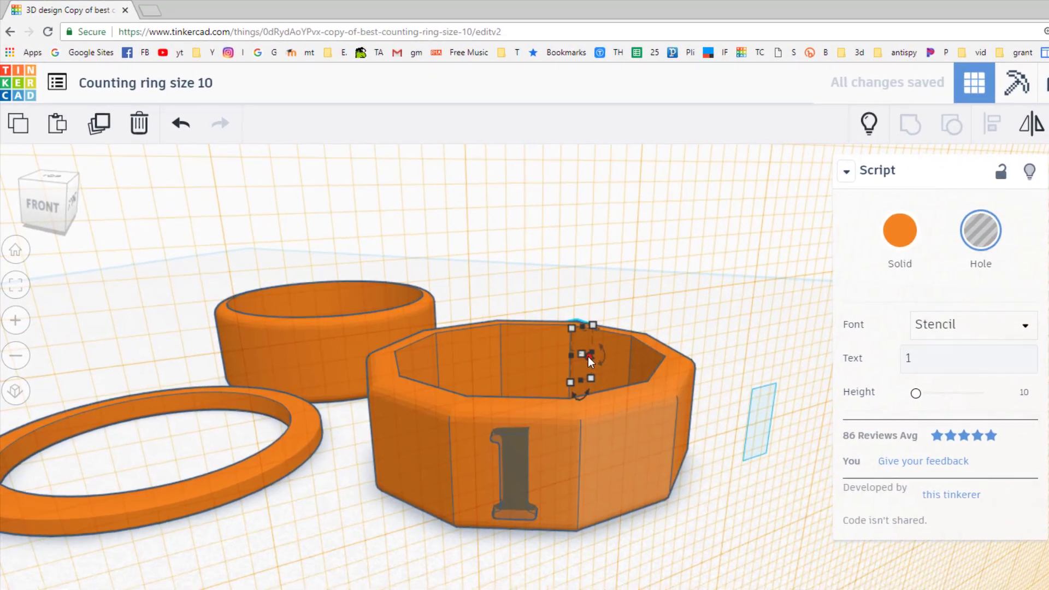
# Move the copied hole onto the ring's neighbouring face beside the 1.
pyautogui.moveTo(474, 287); pyautogui.dragTo(501, 300)
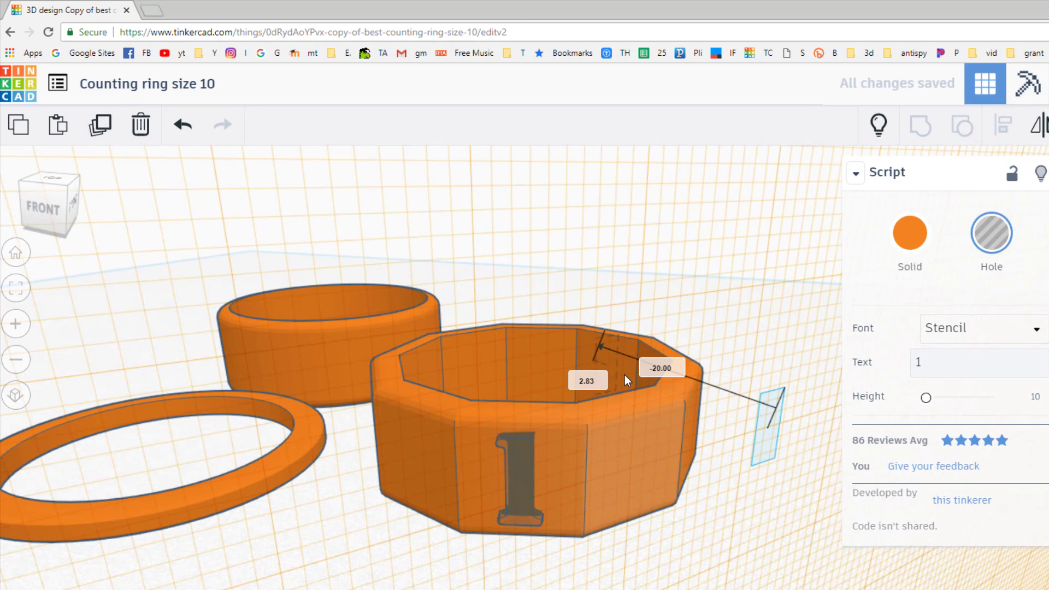
pyautogui.moveTo(624, 375); pyautogui.dragTo(755, 444)
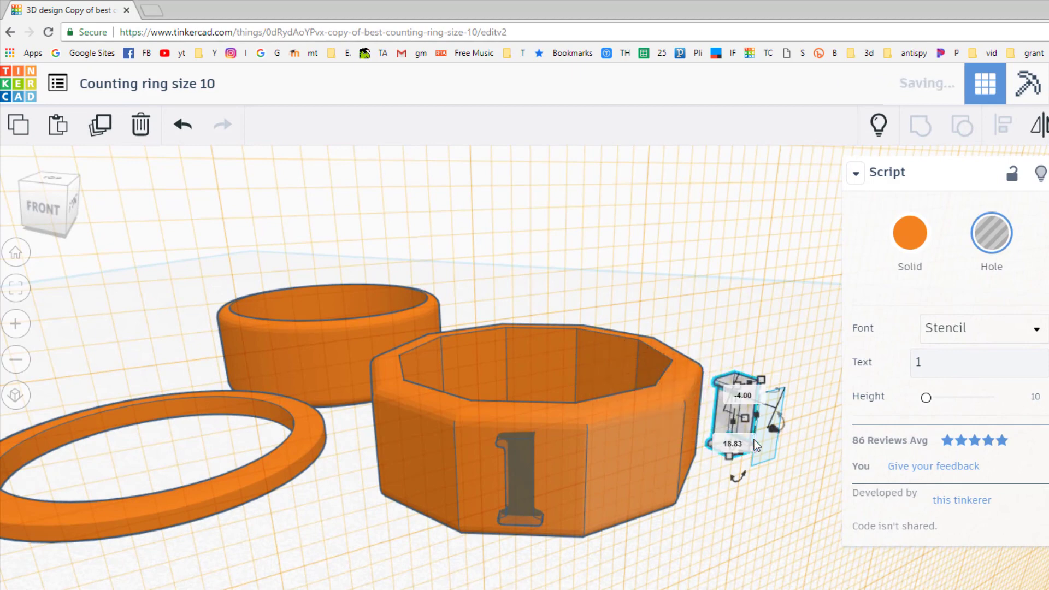
pyautogui.press('Left')
pyautogui.press('Left')
pyautogui.press('Left')
pyautogui.press('Left')
pyautogui.press('Left')
pyautogui.press('Left')
pyautogui.press('Left')
pyautogui.press('Left')
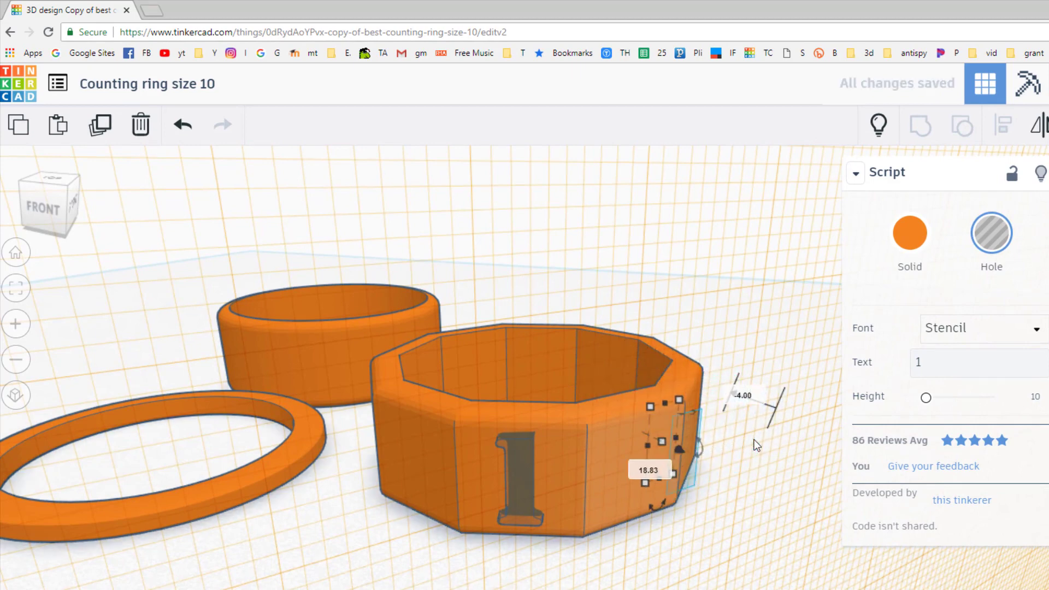
pyautogui.press('Left')
pyautogui.press('Left')
pyautogui.press('Left')
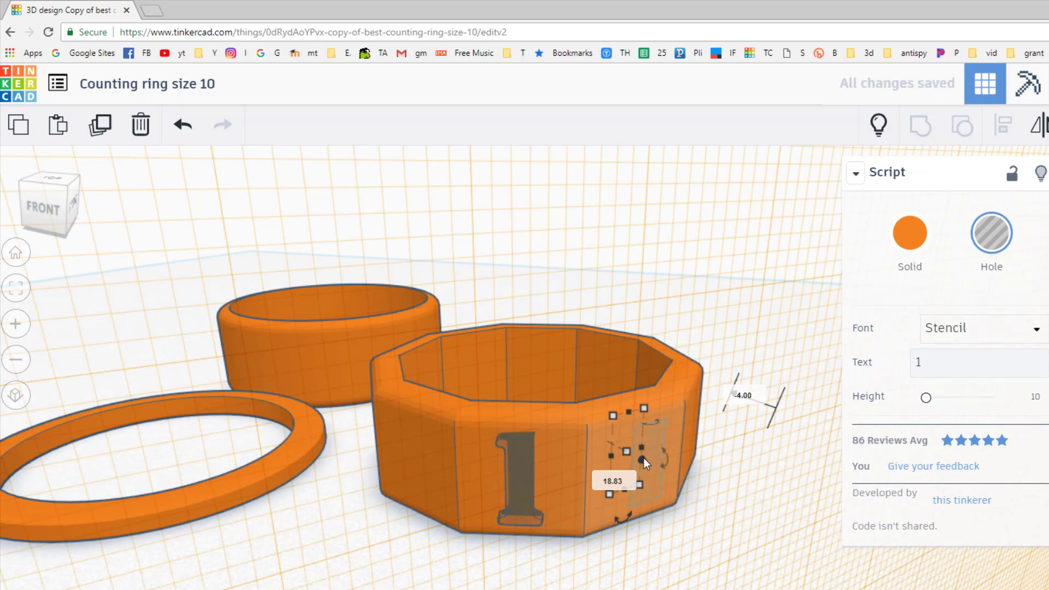
pyautogui.moveTo(643, 460); pyautogui.dragTo(667, 494)
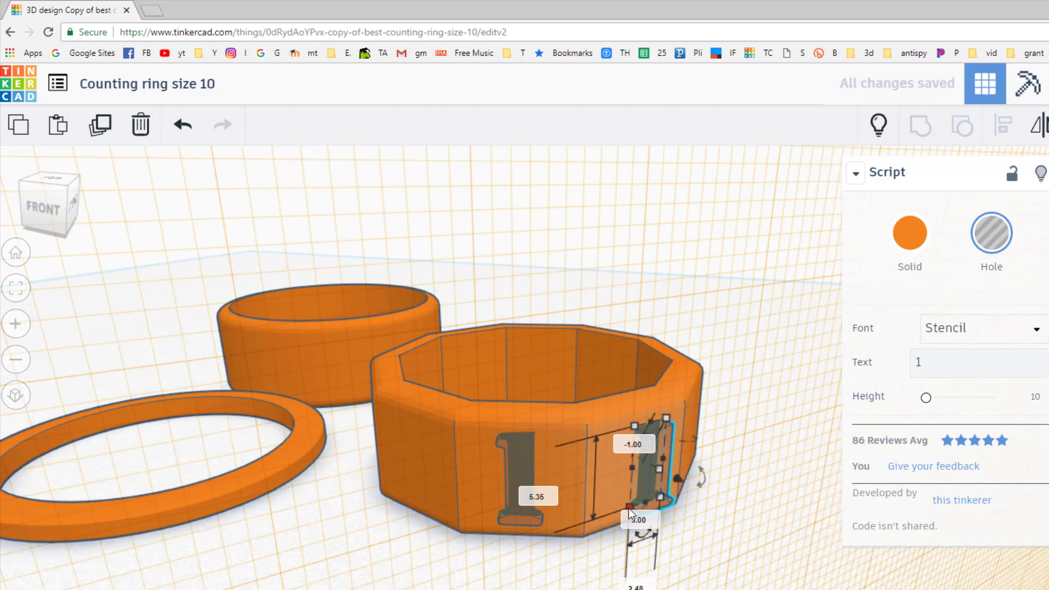
# Change the copied hole's text to 2.
pyautogui.doubleClick(970, 368)
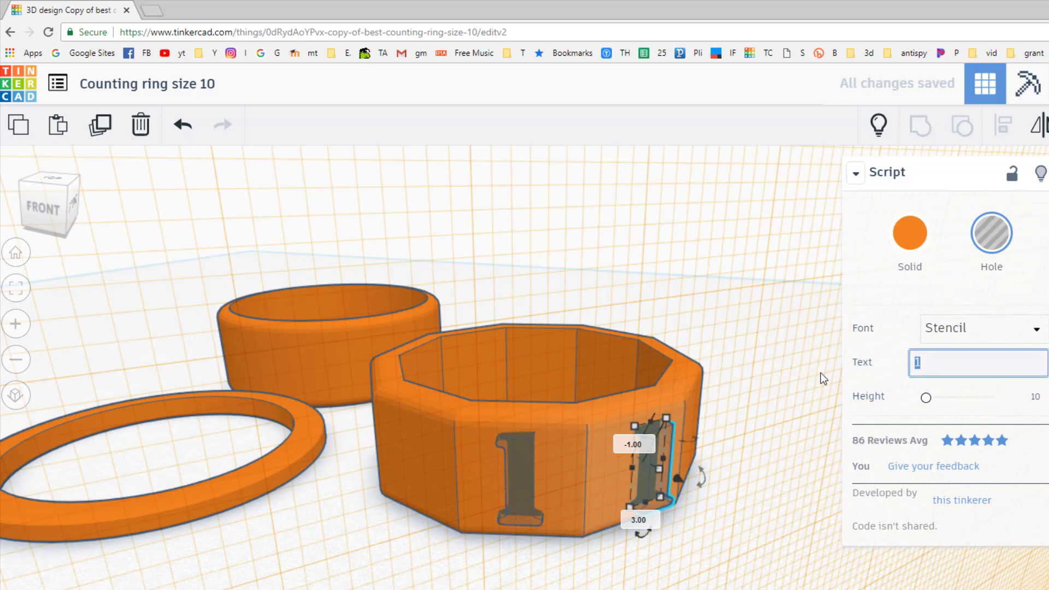
pyautogui.write('2')
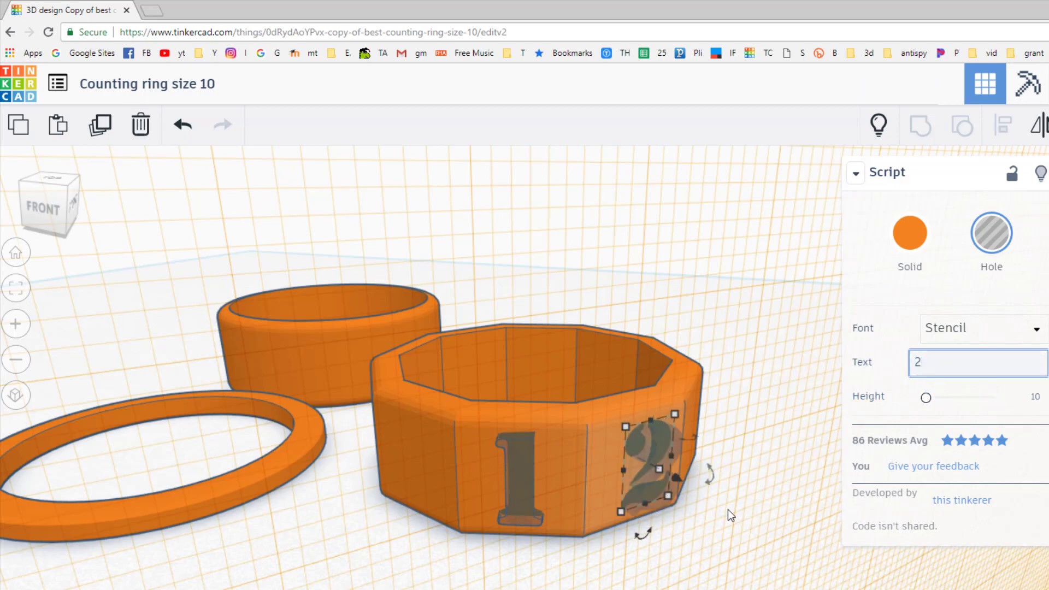
pyautogui.moveTo(768, 502); pyautogui.dragTo(548, 547, button='right')
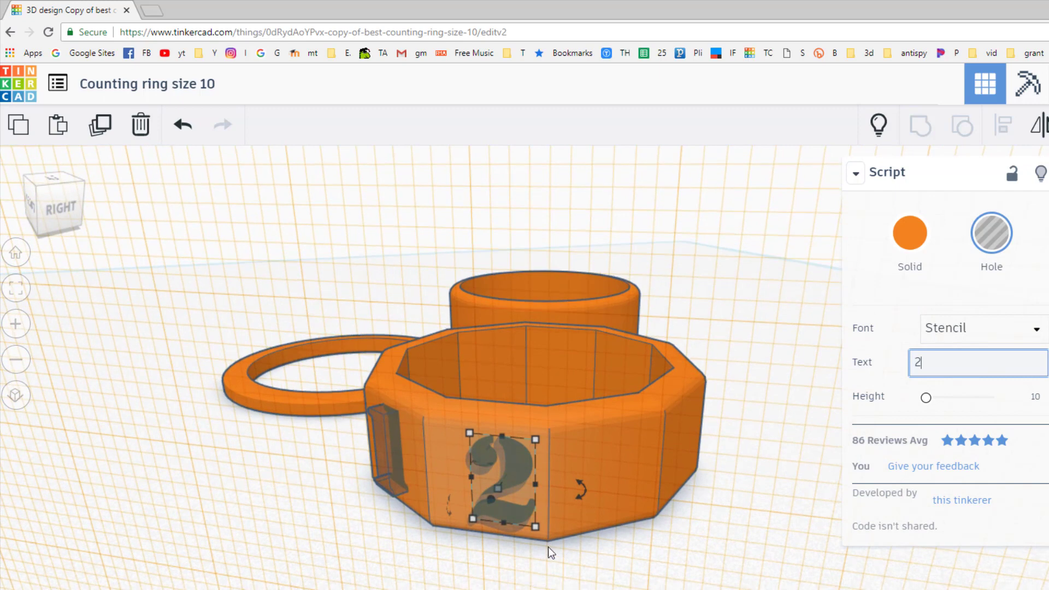
pyautogui.click(470, 540)
# Nudge the 2 hole left and set a workplane on the ring's next face.
pyautogui.click(510, 523)
pyautogui.press('Left')
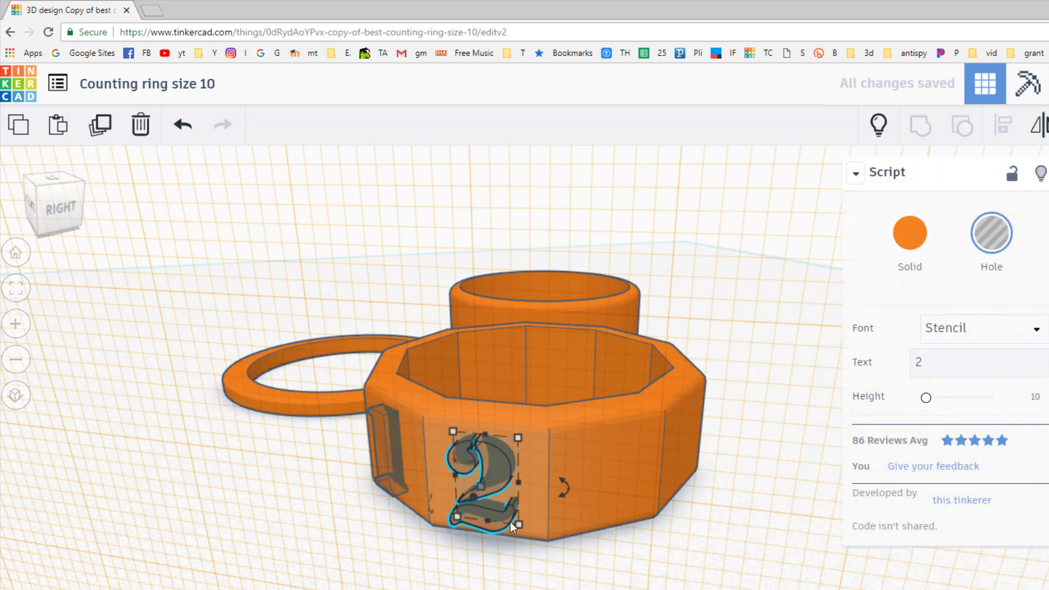
pyautogui.press('w')
pyautogui.click(611, 484)
pyautogui.moveTo(627, 563); pyautogui.dragTo(553, 490, button='right')
pyautogui.click(553, 490)
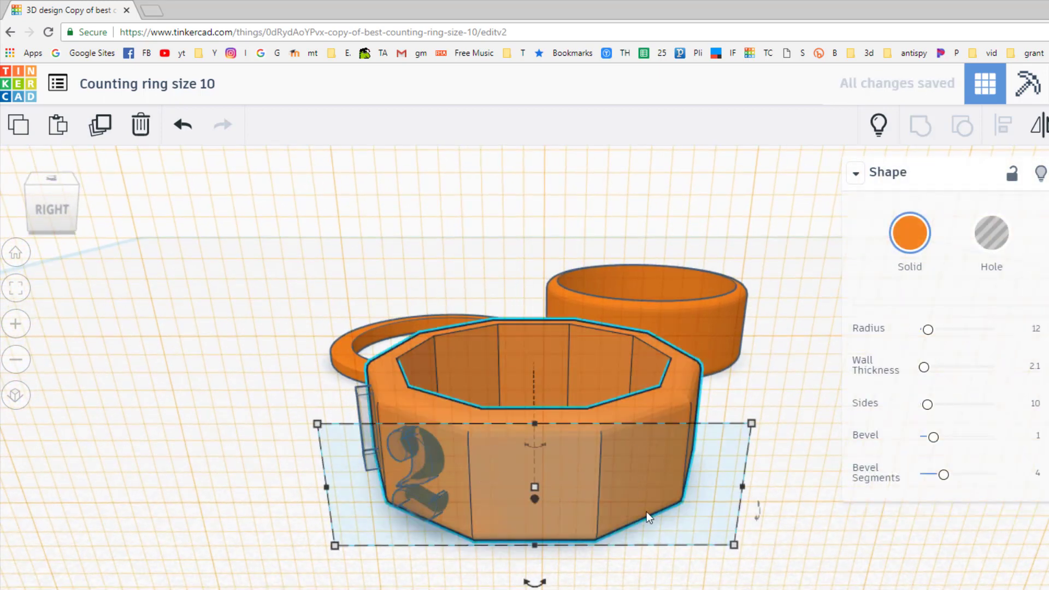
# Paste a copy of the 1 hole, nudge it onto that face, and change its text to 3.
pyautogui.hotkey('ctrl', 'v')
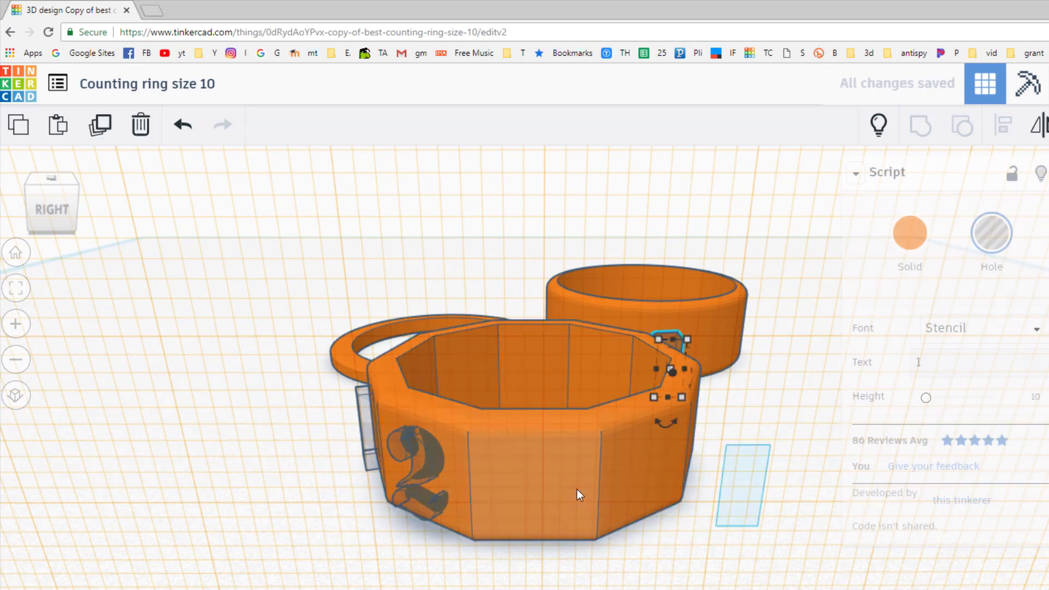
pyautogui.moveTo(671, 375); pyautogui.dragTo(703, 549)
pyautogui.press('Left')
pyautogui.press('Left')
pyautogui.press('Left')
pyautogui.press('Left')
pyautogui.press('Left')
pyautogui.press('Left')
pyautogui.press('Left')
pyautogui.press('Left')
pyautogui.press('Left')
pyautogui.press('Left')
pyautogui.press('Left')
pyautogui.press('Left')
pyautogui.press('Left')
pyautogui.press('Left')
pyautogui.press('Left')
pyautogui.press('Left')
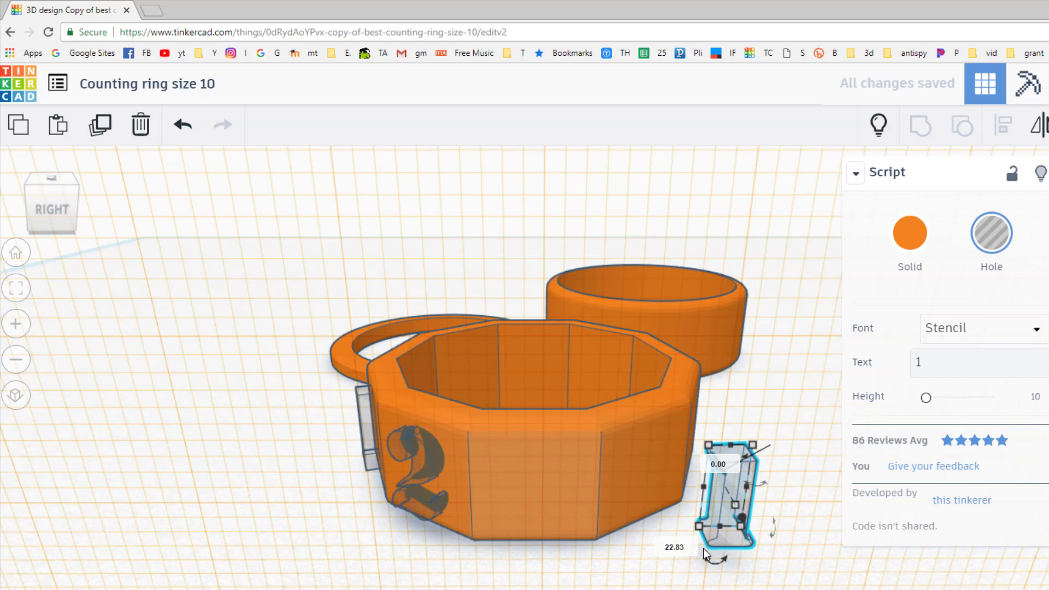
pyautogui.hotkey('shift', 'Right')
pyautogui.hotkey('shift', 'Right')
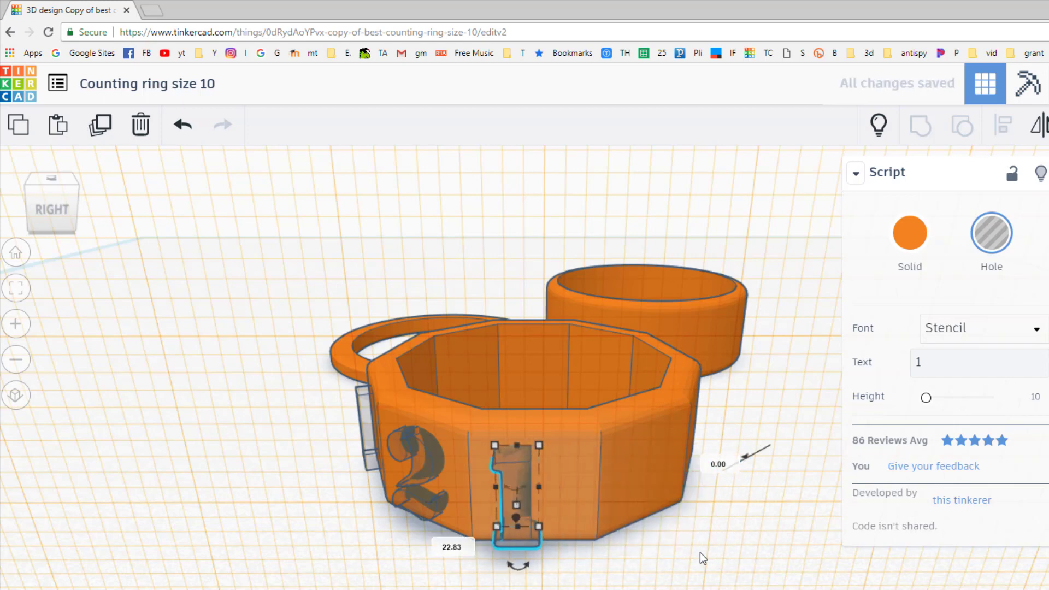
pyautogui.hotkey('ctrl', 'Up')
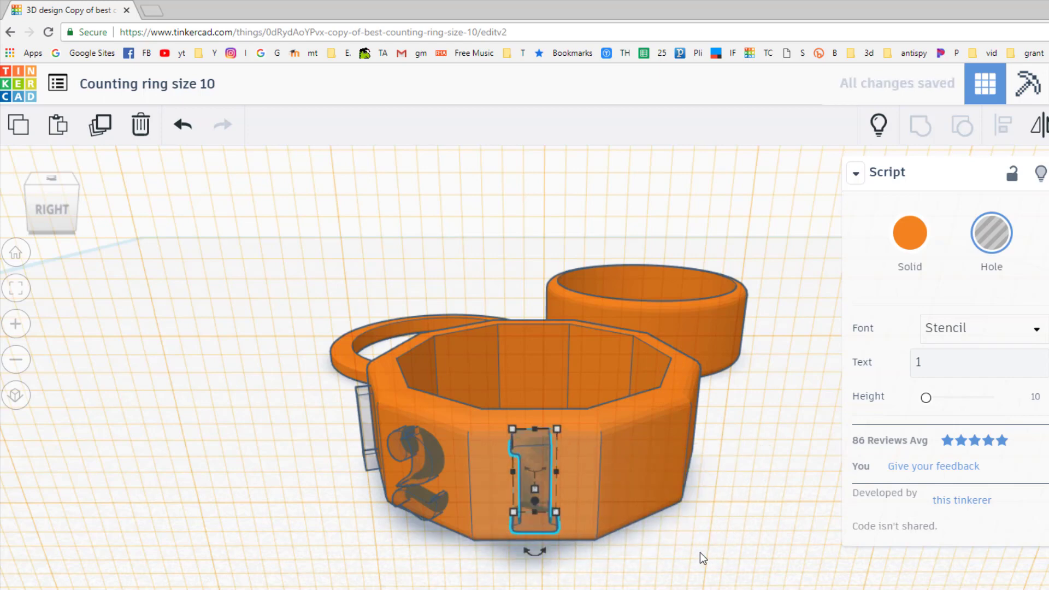
pyautogui.hotkey('ctrl', 'Down')
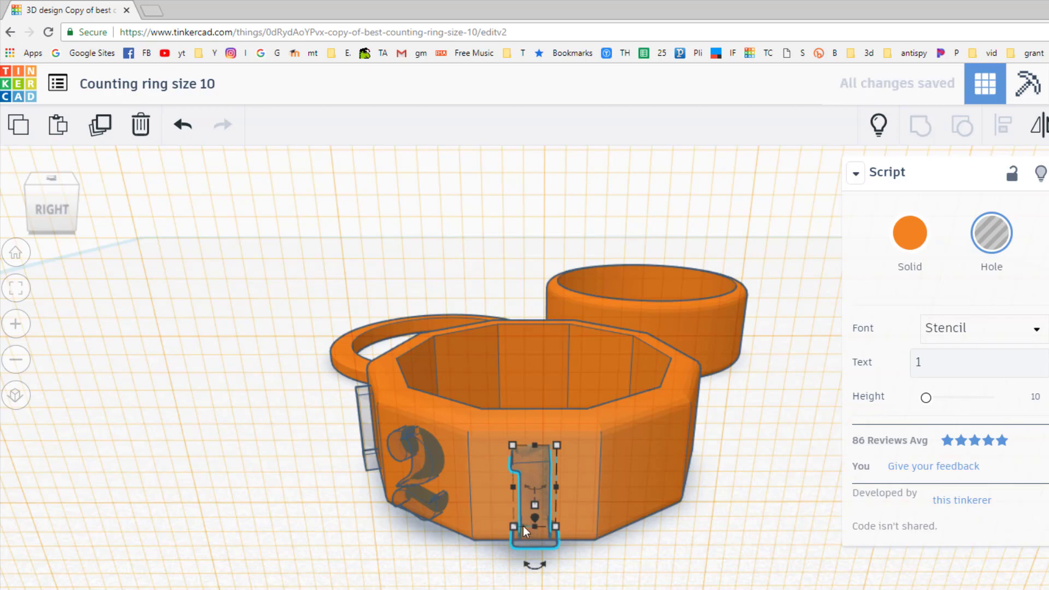
pyautogui.moveTo(514, 504)
pyautogui.mouseDown(button='right')
pyautogui.moveTo(666, 551)
pyautogui.moveTo(522, 535)
pyautogui.moveTo(507, 503)
pyautogui.mouseUp(button='right')
pyautogui.moveTo(931, 363); pyautogui.dragTo(856, 363)
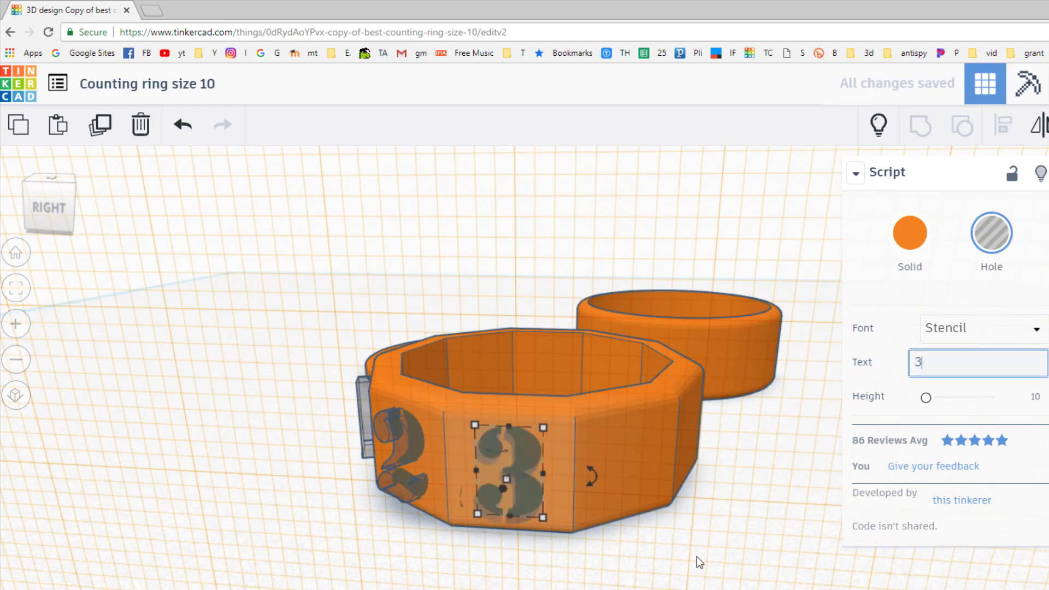
pyautogui.moveTo(696, 556); pyautogui.dragTo(610, 510, button='right')
pyautogui.write('w')
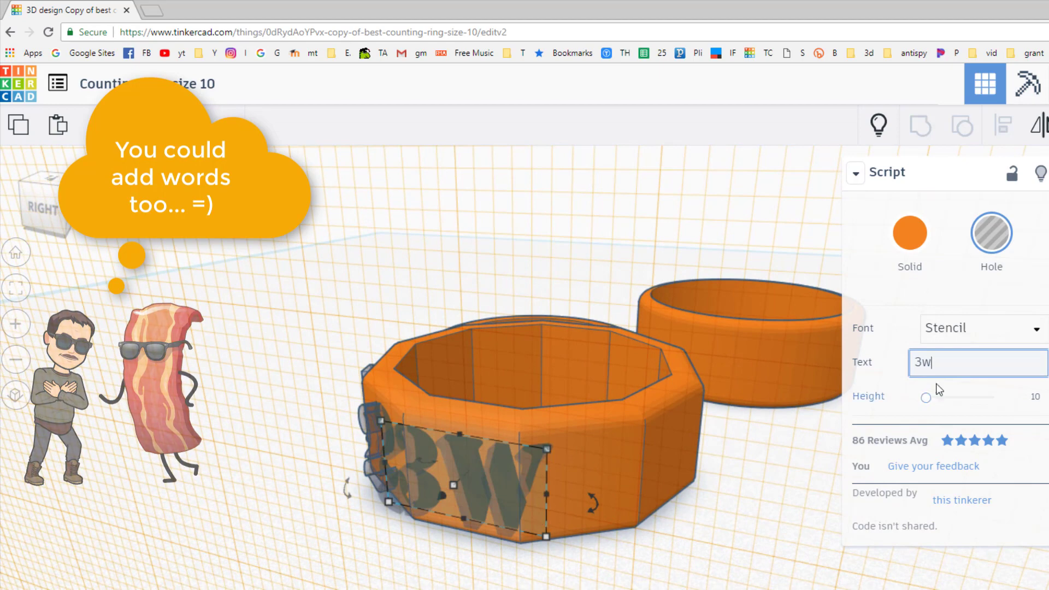
pyautogui.click(946, 366)
pyautogui.press('BackSpace')
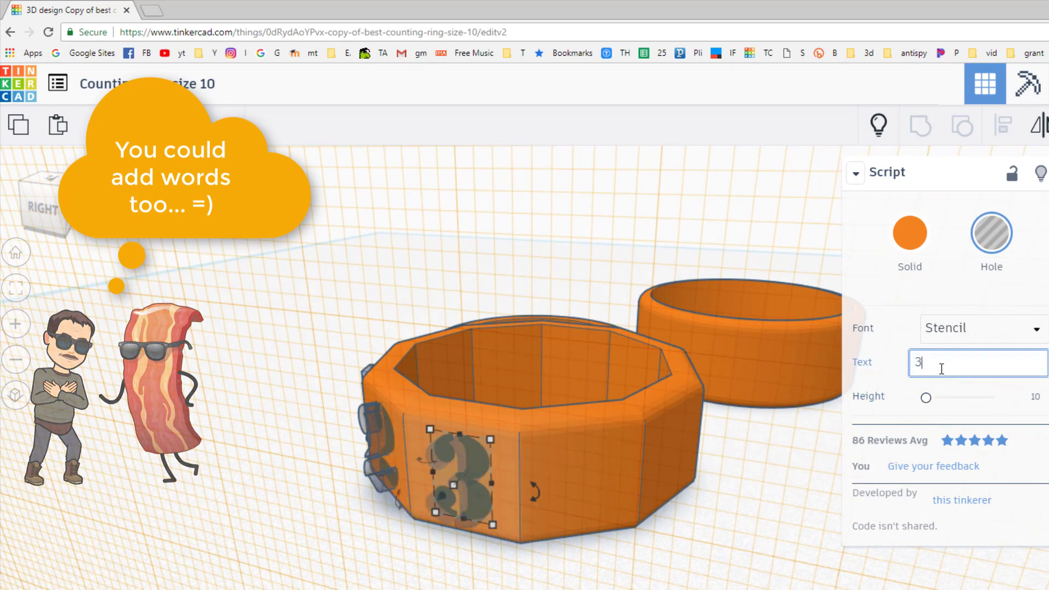
# Paste a new copy of the 1 hole and move it beside the ring's outer wall.
pyautogui.click(536, 464)
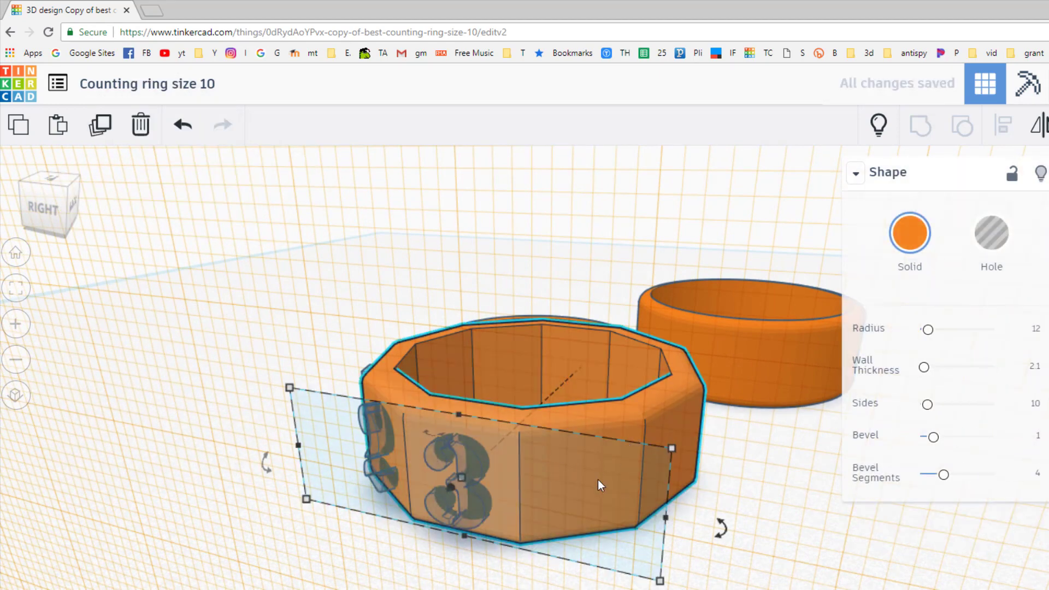
pyautogui.moveTo(598, 481); pyautogui.dragTo(587, 483)
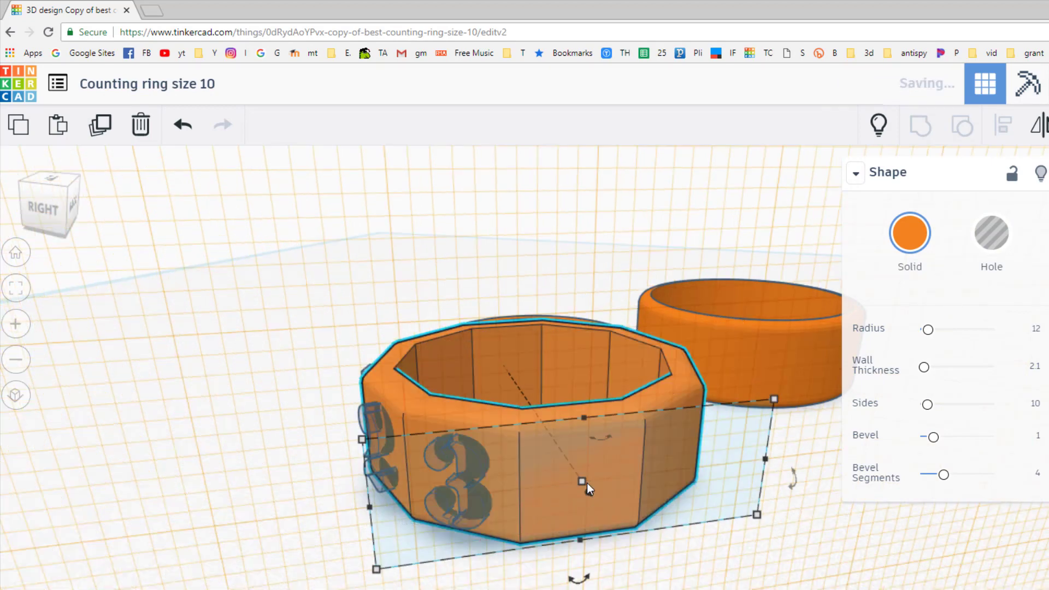
pyautogui.hotkey('ctrl', 'v')
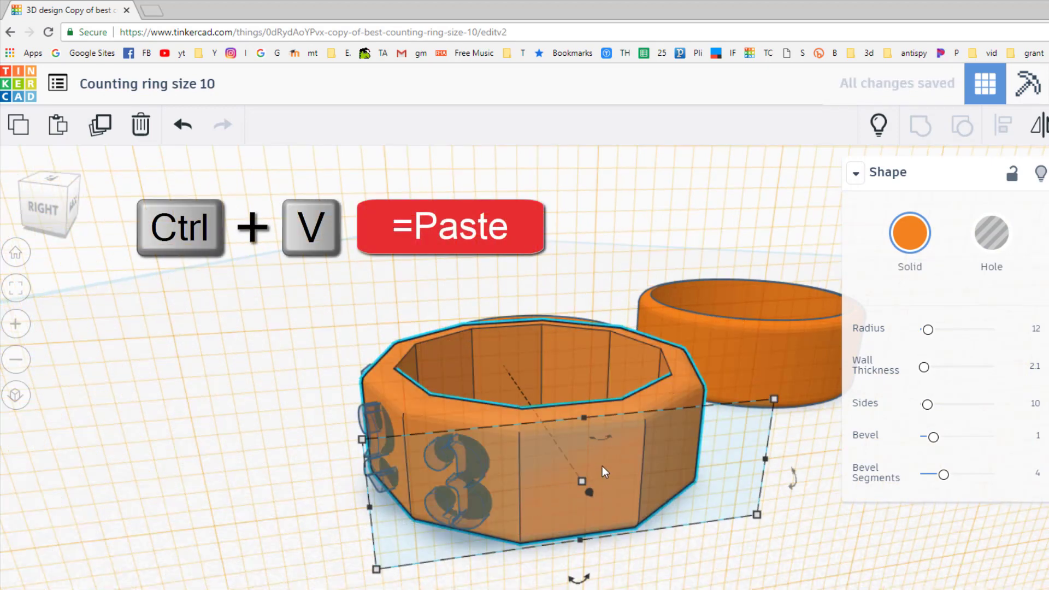
pyautogui.hotkey('ctrl', 'v')
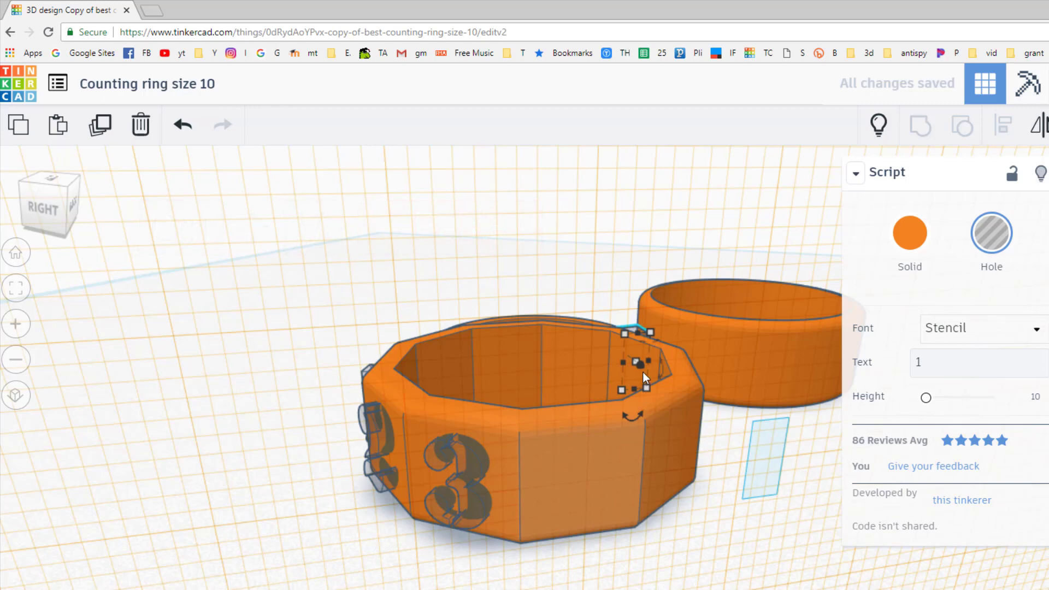
pyautogui.moveTo(552, 379); pyautogui.dragTo(627, 359, button='right')
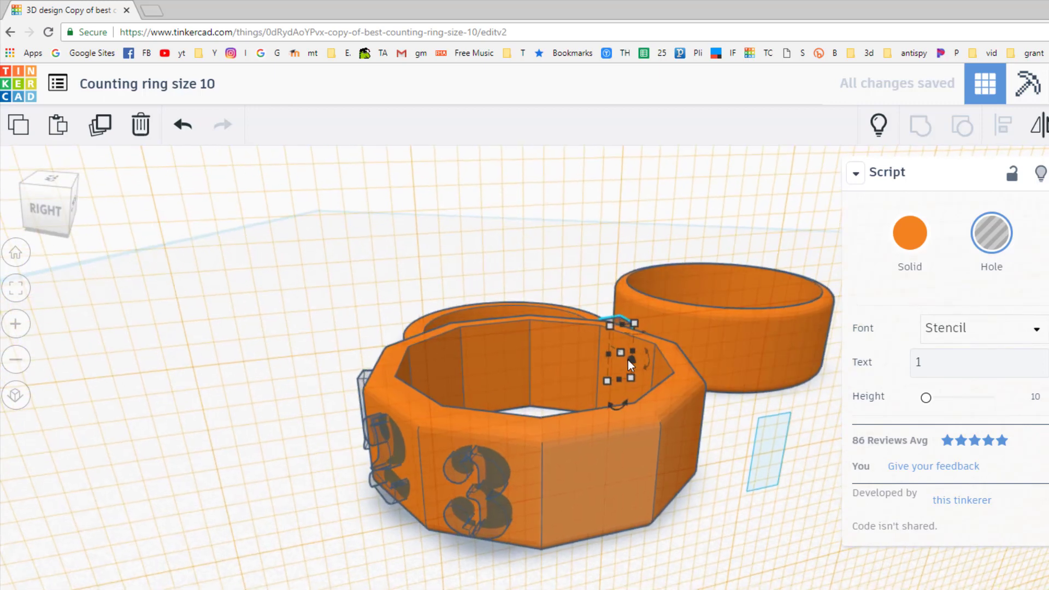
pyautogui.moveTo(631, 360); pyautogui.dragTo(745, 478)
# Slide the hole onto the face after the 3 and change its text to 4.
pyautogui.press('Left')
pyautogui.press('Left')
pyautogui.press('Left')
pyautogui.press('Left')
pyautogui.press('Left')
pyautogui.press('Left')
pyautogui.press('Left')
pyautogui.press('Left')
pyautogui.press('Left')
pyautogui.press('Left')
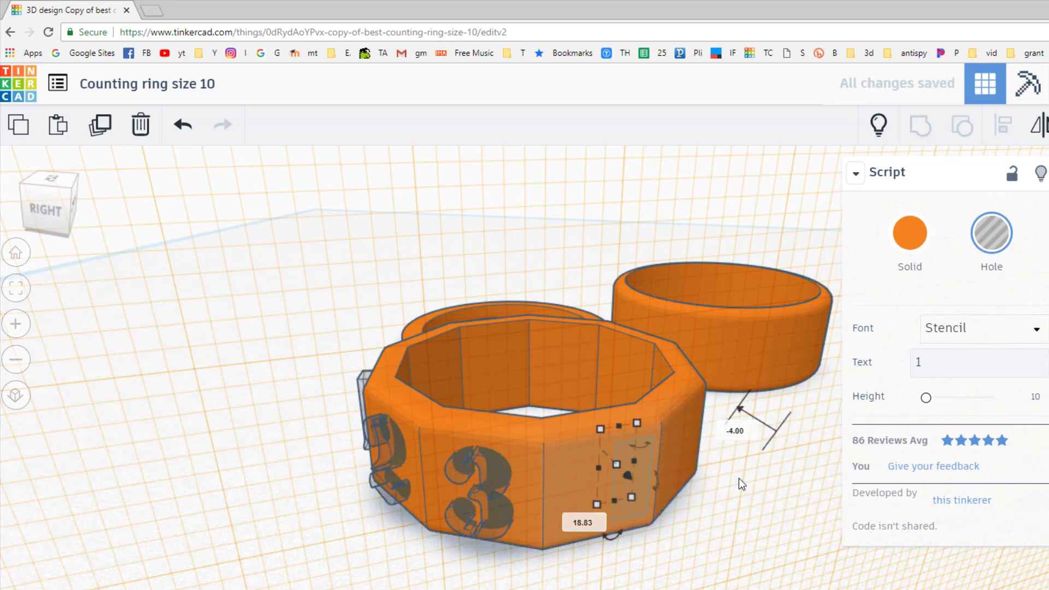
pyautogui.press('Left')
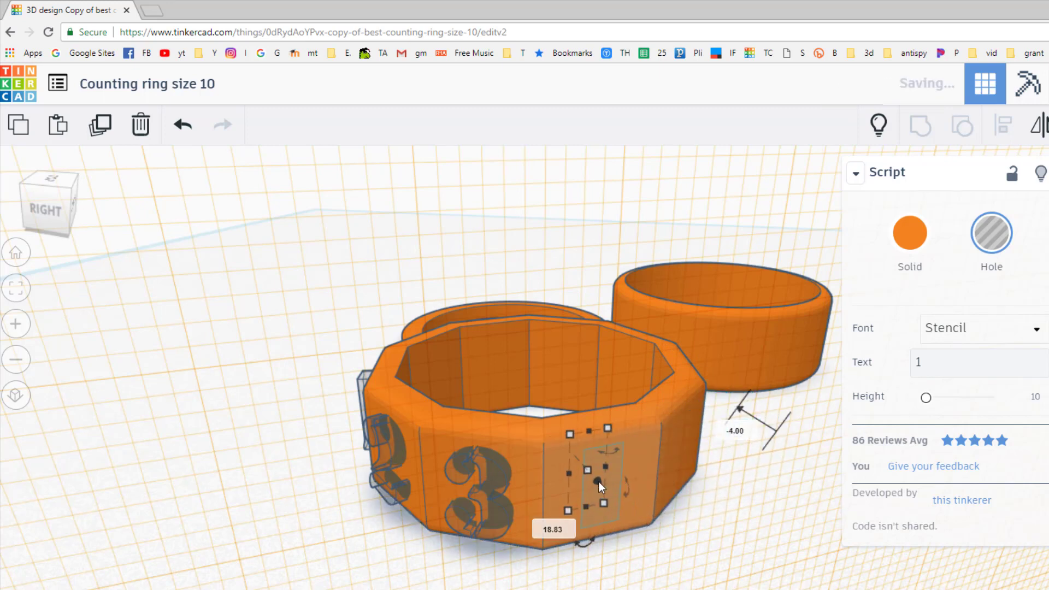
pyautogui.moveTo(537, 523); pyautogui.dragTo(663, 442, button='right')
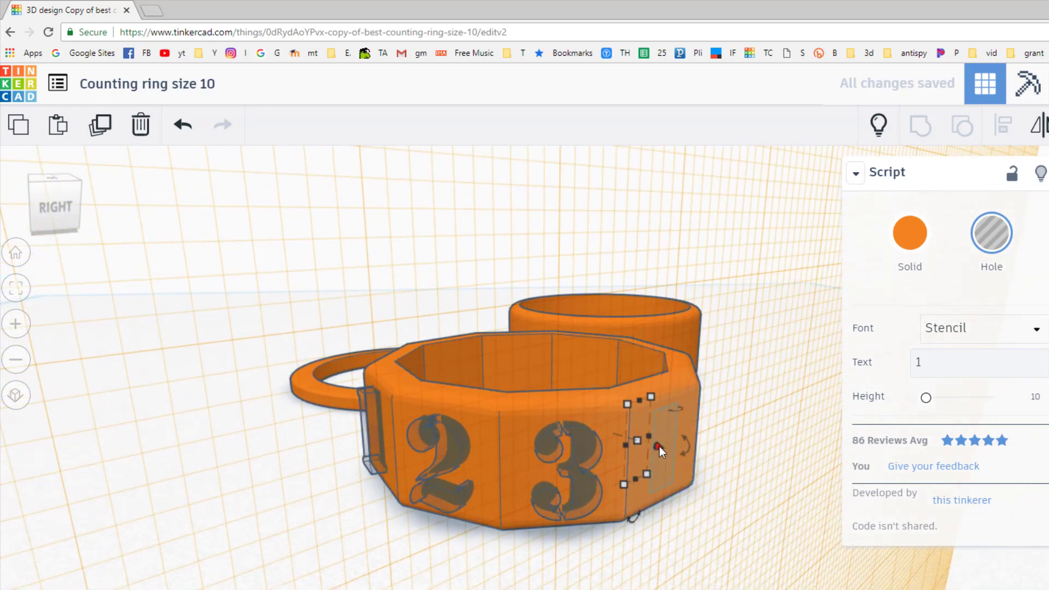
pyautogui.moveTo(659, 446); pyautogui.dragTo(700, 476)
pyautogui.moveTo(733, 532); pyautogui.dragTo(604, 571, button='right')
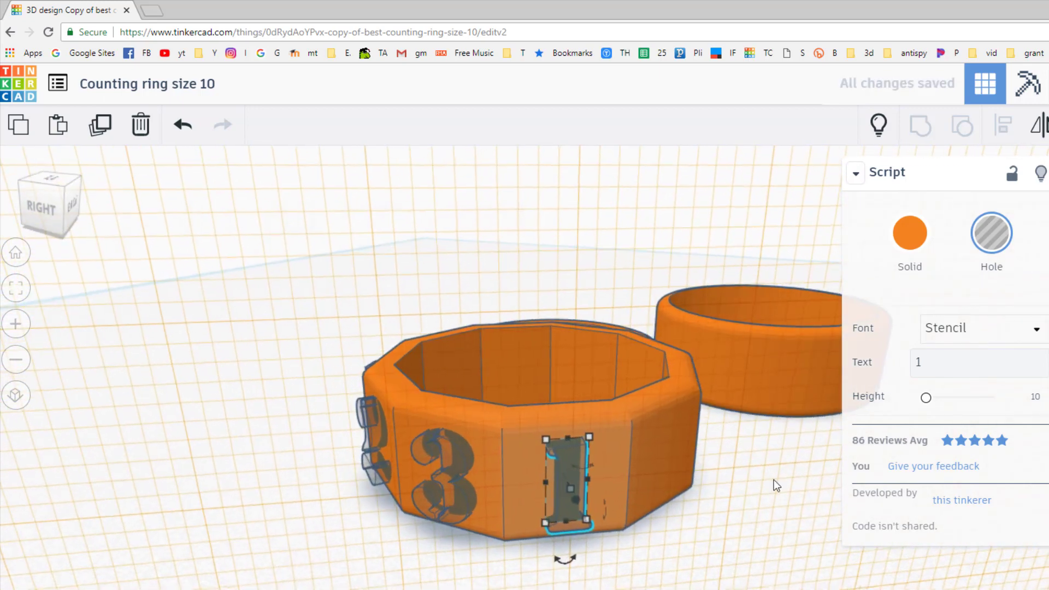
pyautogui.doubleClick(919, 368)
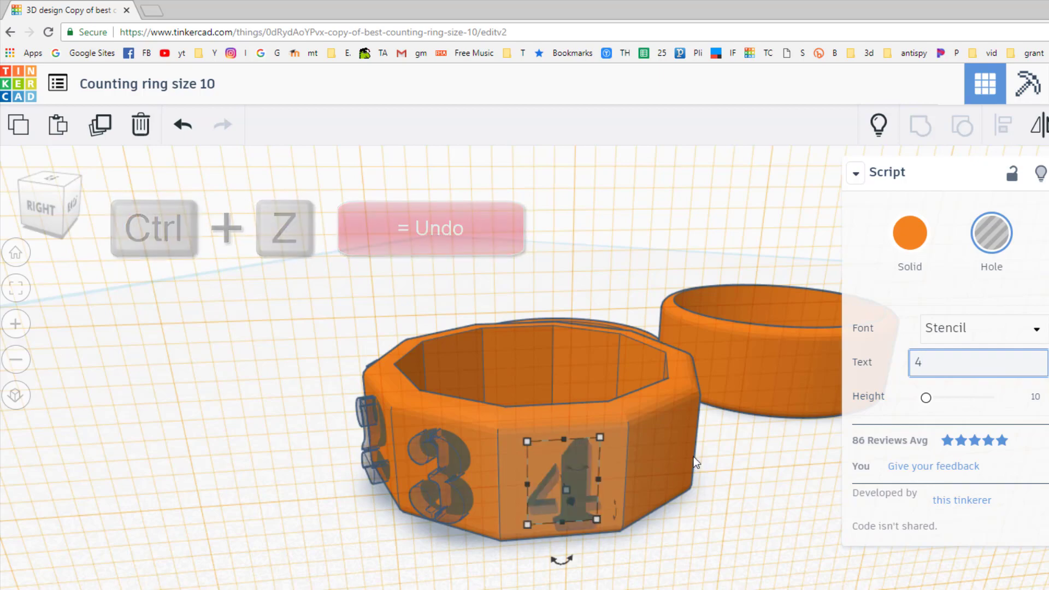
pyautogui.click(665, 449)
# Set a workplane beside the 4, bring a 1 hole onto it, and make it read 5.
pyautogui.moveTo(718, 524); pyautogui.dragTo(582, 520, button='right')
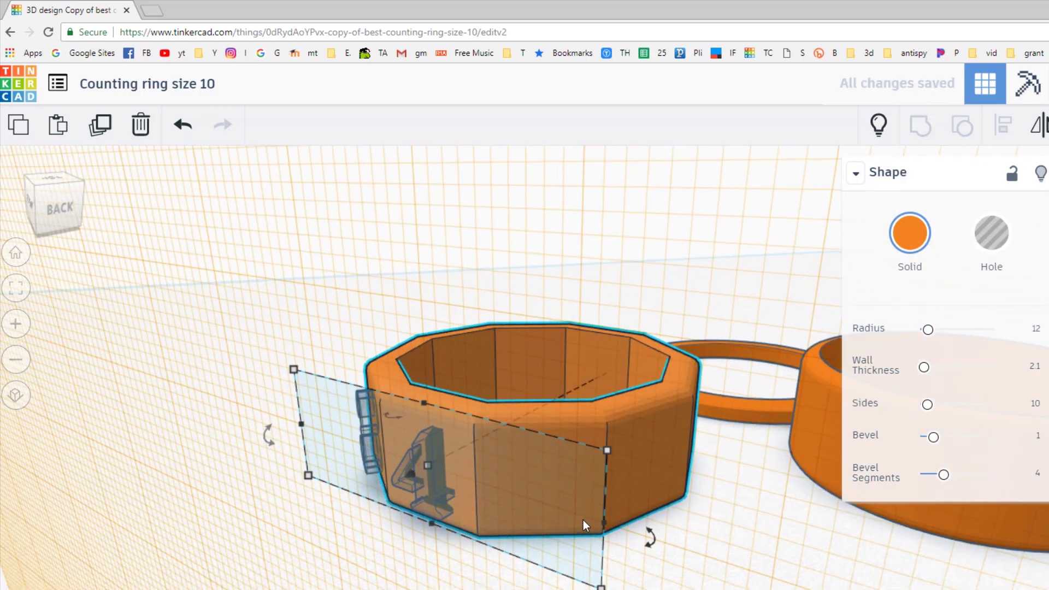
pyautogui.press('w')
pyautogui.click(528, 478)
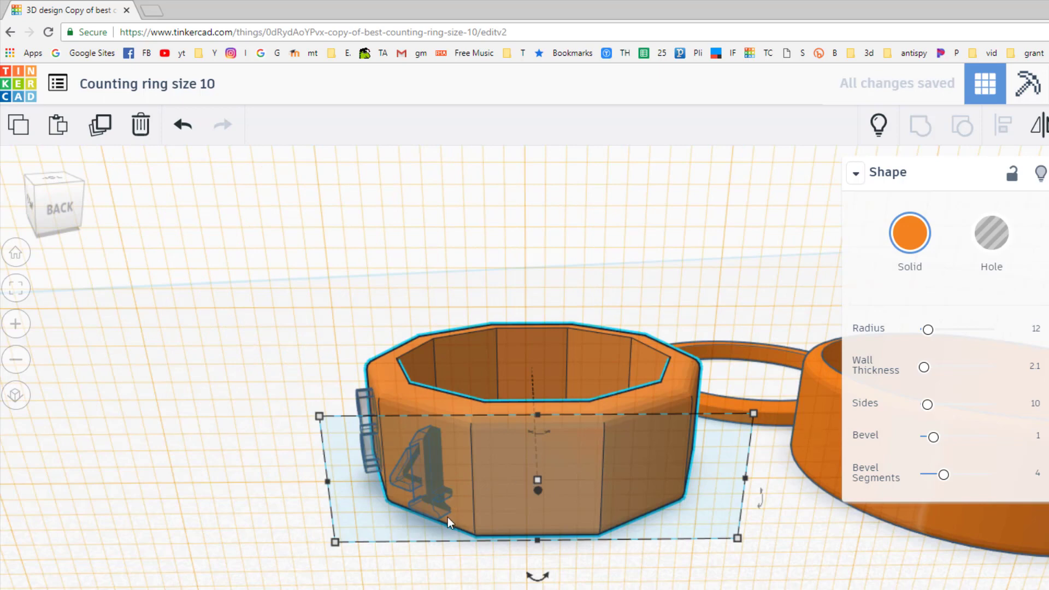
pyautogui.click(425, 510)
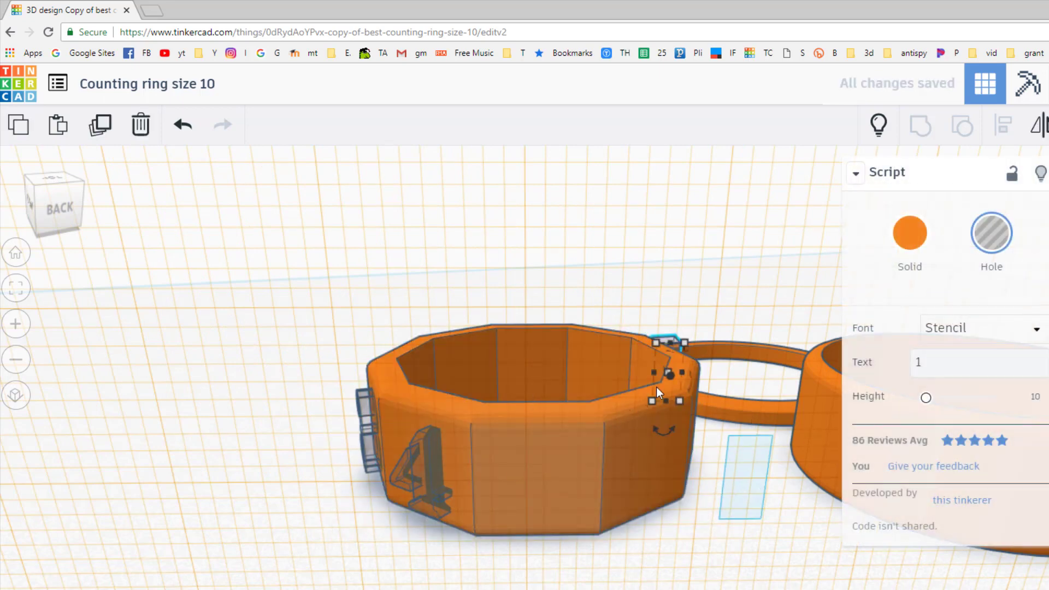
pyautogui.moveTo(669, 378); pyautogui.dragTo(736, 523)
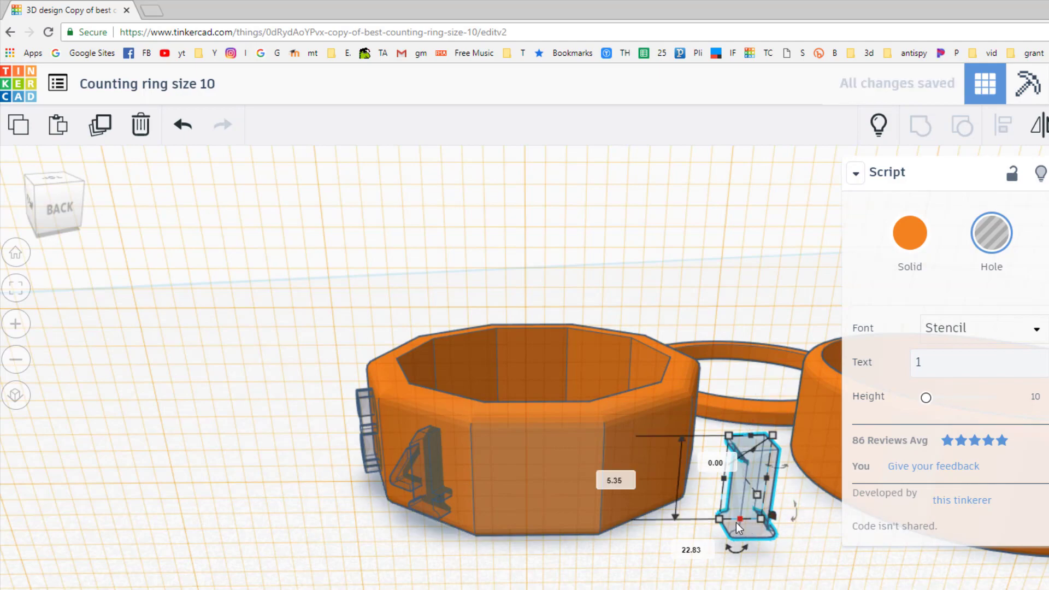
pyautogui.press('Left')
pyautogui.press('Left')
pyautogui.press('Left')
pyautogui.press('Left')
pyautogui.press('Left')
pyautogui.press('Left')
pyautogui.press('Left')
pyautogui.press('Left')
pyautogui.press('Left')
pyautogui.press('Left')
pyautogui.moveTo(932, 364); pyautogui.dragTo(838, 371)
pyautogui.write('5')
pyautogui.moveTo(554, 476); pyautogui.dragTo(511, 549, button='right')
pyautogui.write('w')
pyautogui.click(512, 550)
pyautogui.click(945, 364)
pyautogui.press('BackSpace')
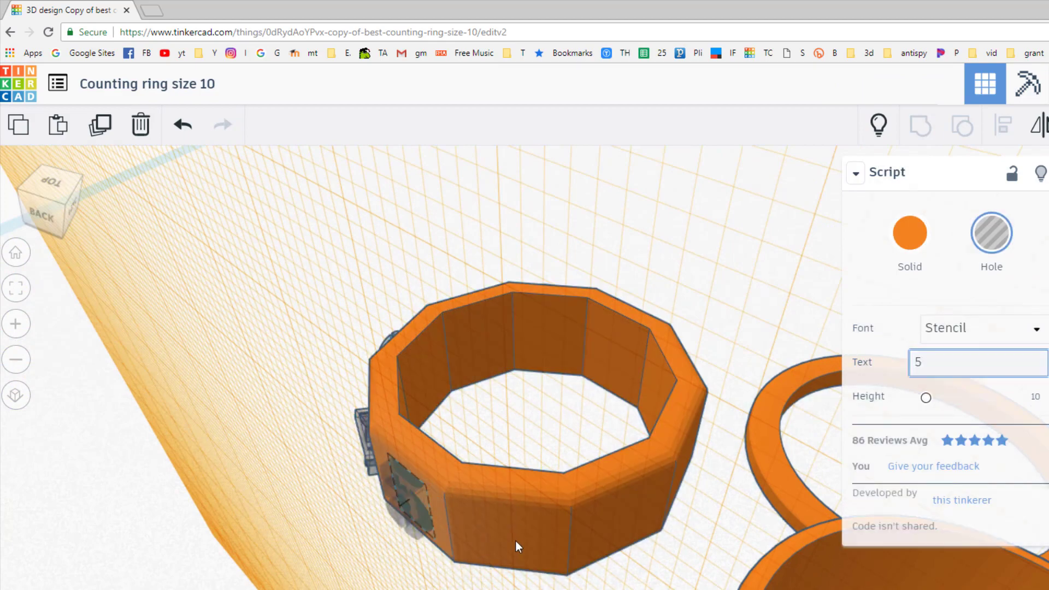
# Paste a 1 hole onto the next face, sink it 1 mm, and set its text to 6.
pyautogui.click(516, 541)
pyautogui.press('w')
pyautogui.click(520, 530)
pyautogui.hotkey('ctrl', 'v')
pyautogui.press('d')
pyautogui.hotkey('ctrl', 'Down')
pyautogui.press('Left')
pyautogui.press('Left')
pyautogui.press('Left')
pyautogui.press('Left')
pyautogui.press('Left')
pyautogui.press('Left')
pyautogui.press('Left')
pyautogui.press('Left')
pyautogui.press('Left')
pyautogui.press('Left')
pyautogui.press('Left')
pyautogui.press('Left')
pyautogui.press('Left')
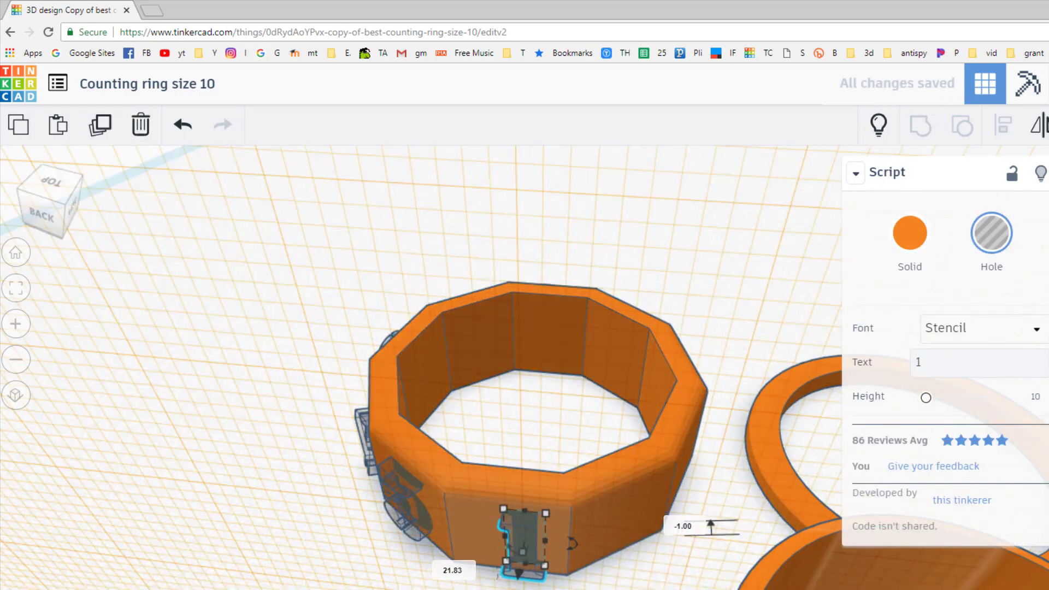
pyautogui.moveTo(932, 363); pyautogui.dragTo(875, 365)
pyautogui.write('6')
pyautogui.click(615, 526)
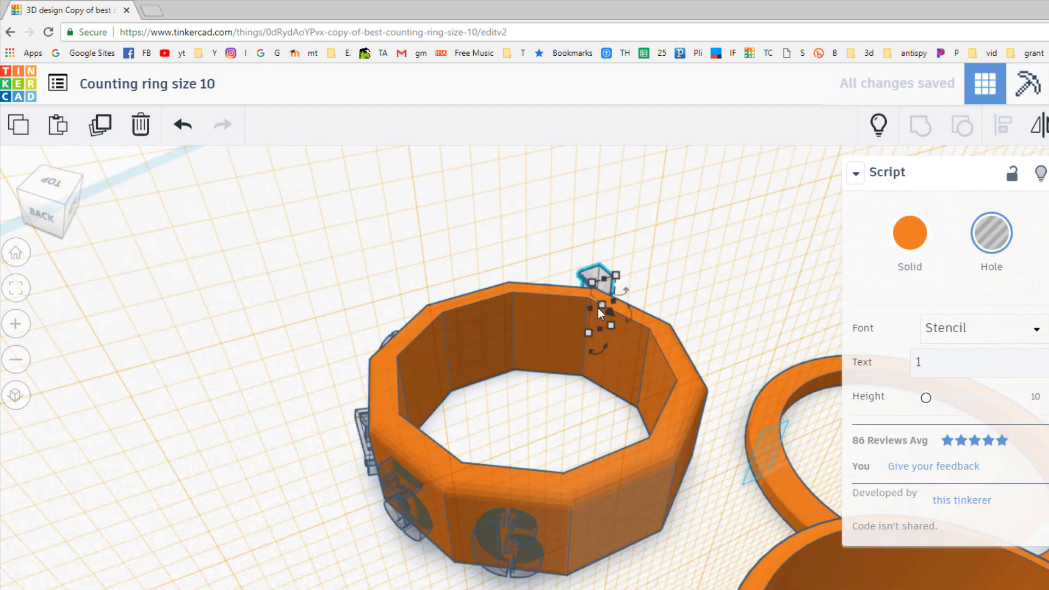
pyautogui.moveTo(597, 309); pyautogui.dragTo(588, 533)
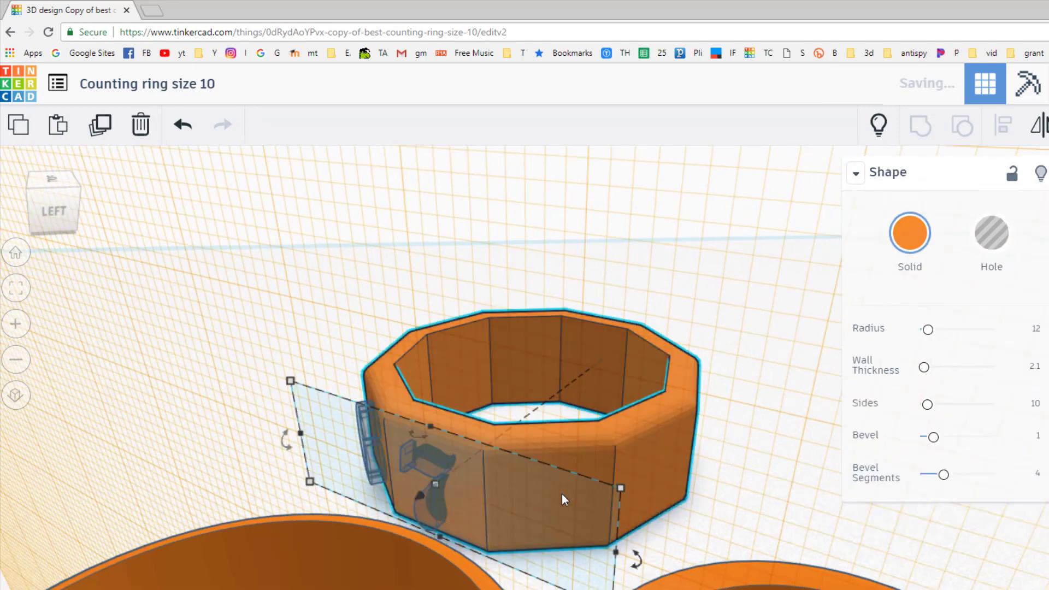
# Add a 1 hole on the next face's workplane, sink it 1 mm, and change it to 8.
pyautogui.press('w')
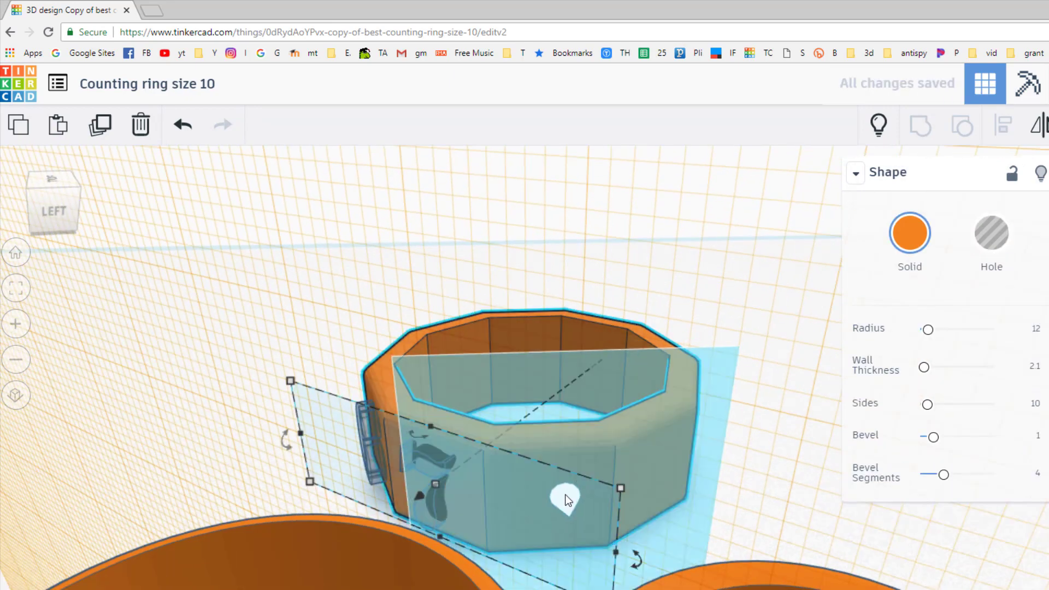
pyautogui.click(563, 495)
pyautogui.hotkey('ctrl', 'v')
pyautogui.press('d')
pyautogui.hotkey('ctrl', 'Down')
pyautogui.press('Left')
pyautogui.press('Left')
pyautogui.press('Left')
pyautogui.press('Left')
pyautogui.press('Left')
pyautogui.press('Left')
pyautogui.press('Left')
pyautogui.press('Left')
pyautogui.press('Left')
pyautogui.press('Left')
pyautogui.press('Left')
pyautogui.press('Left')
pyautogui.press('Right')
pyautogui.moveTo(930, 363); pyautogui.dragTo(819, 386)
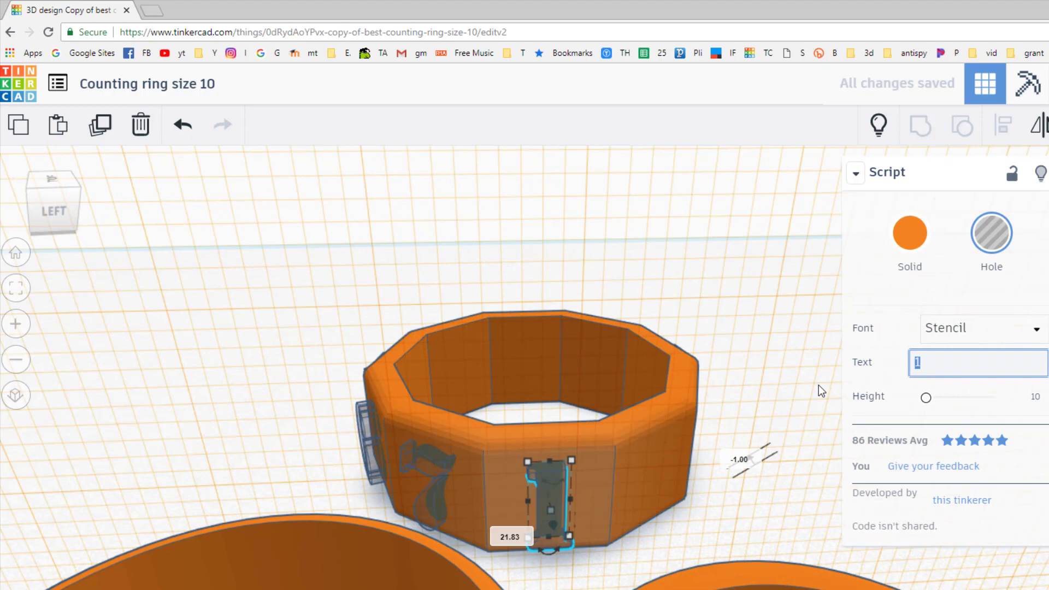
pyautogui.write('8')
pyautogui.click(657, 474)
# Paste another 1 hole onto the following ring face and set its text to 9.
pyautogui.press('w')
pyautogui.click(658, 477)
pyautogui.hotkey('ctrl', 'v')
pyautogui.hotkey('ctrl', 'y')
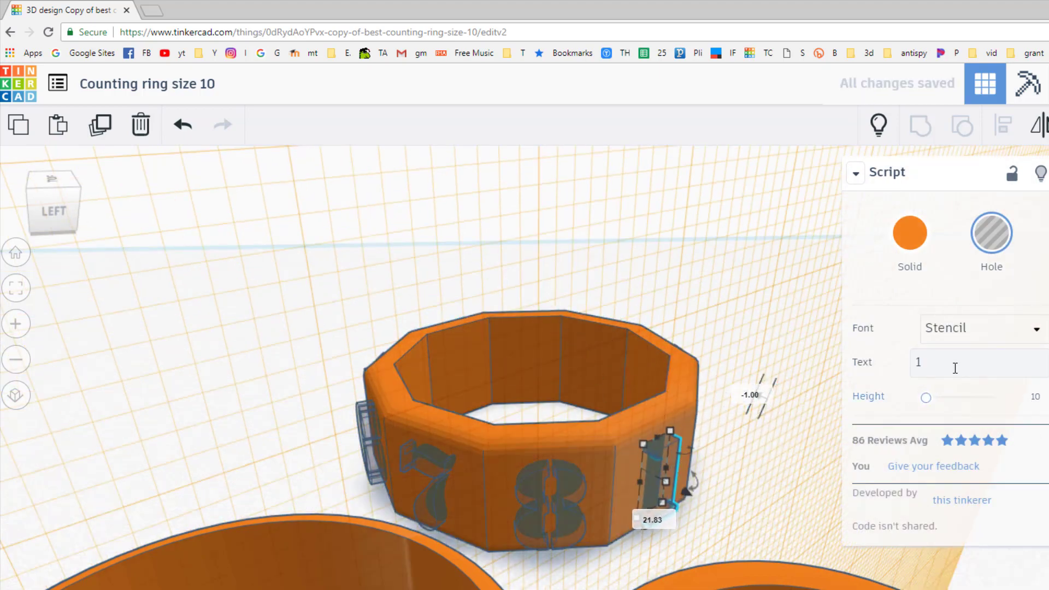
pyautogui.click(955, 363)
pyautogui.write('9')
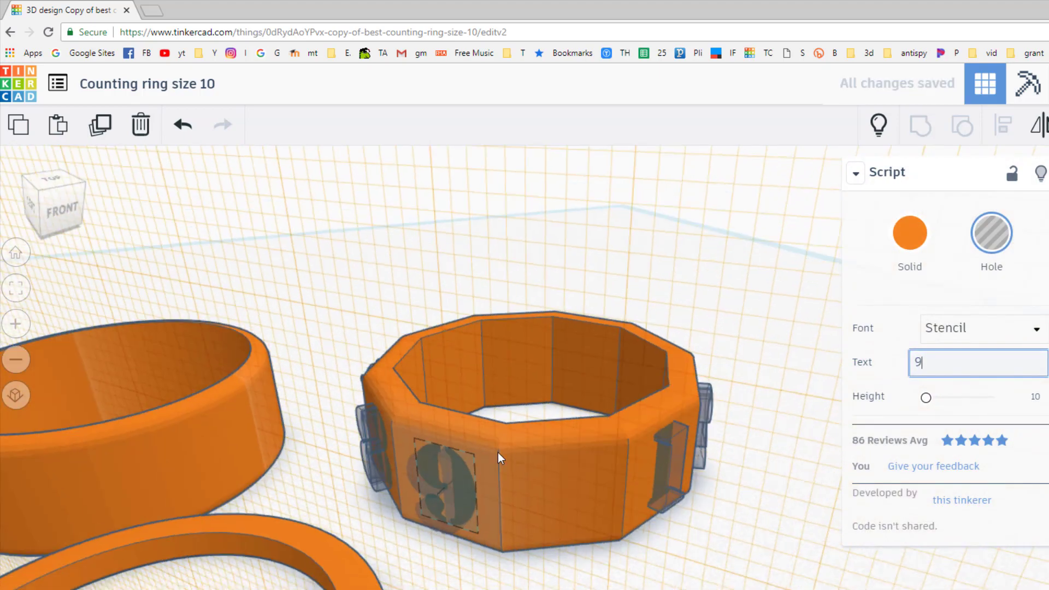
pyautogui.moveTo(497, 452); pyautogui.dragTo(491, 448, button='right')
# Remove the stray w, place one more hole on the last face, and make it read X.
pyautogui.write('w')
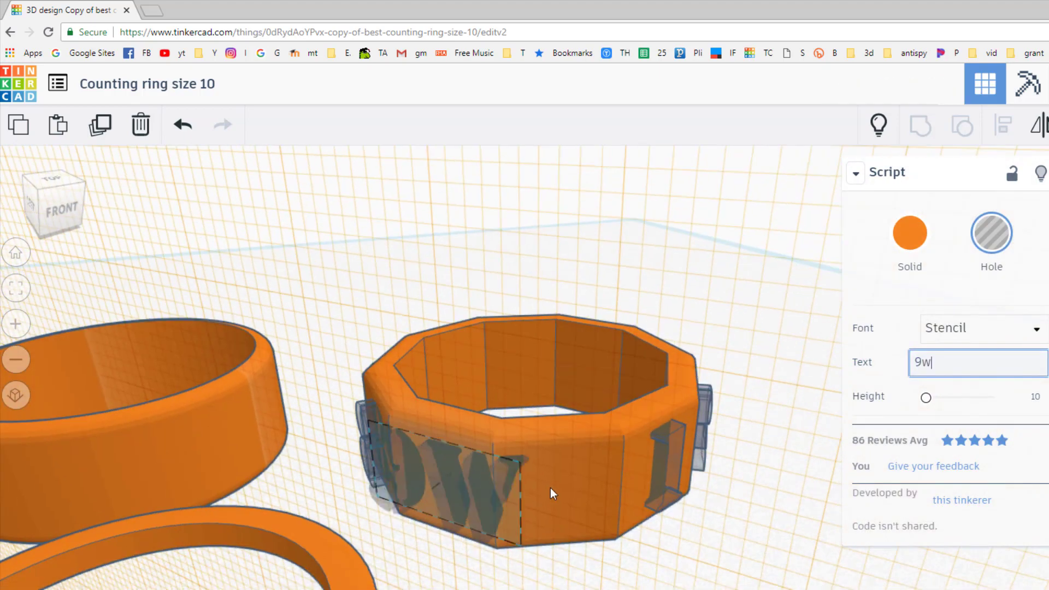
pyautogui.click(551, 489)
pyautogui.click(499, 484)
pyautogui.click(945, 371)
pyautogui.press('BackSpace')
pyautogui.click(577, 487)
pyautogui.press('w')
pyautogui.hotkey('ctrl', 'v')
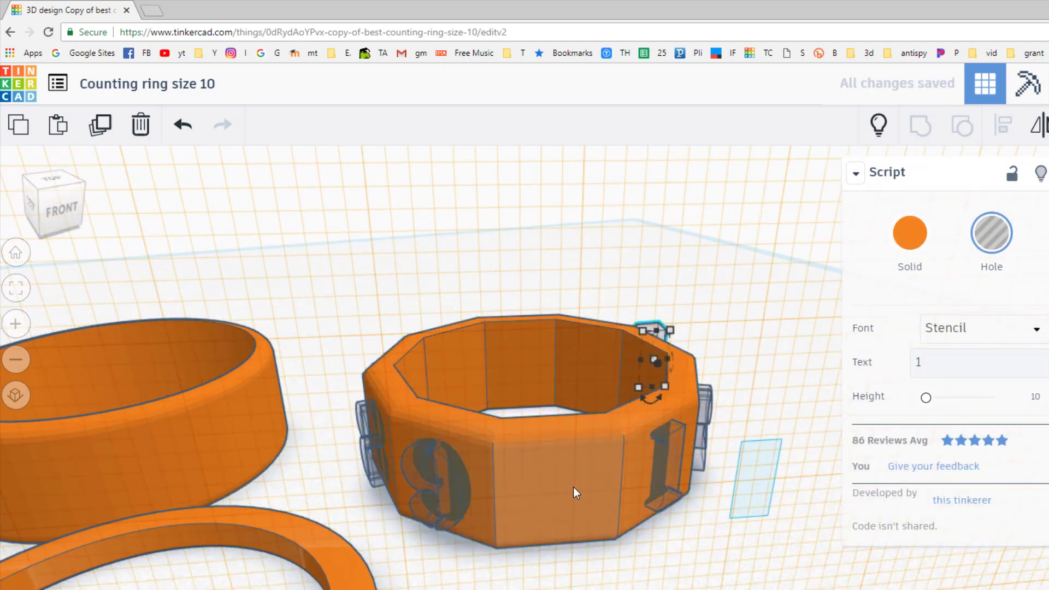
pyautogui.moveTo(735, 497); pyautogui.dragTo(558, 506)
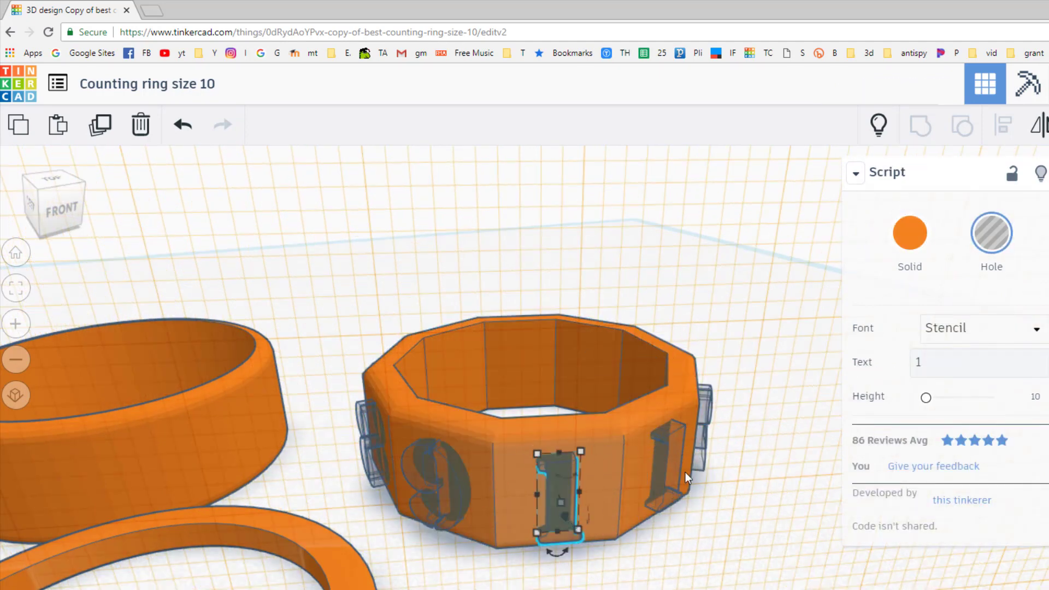
pyautogui.moveTo(970, 375); pyautogui.dragTo(829, 394)
pyautogui.write('X')
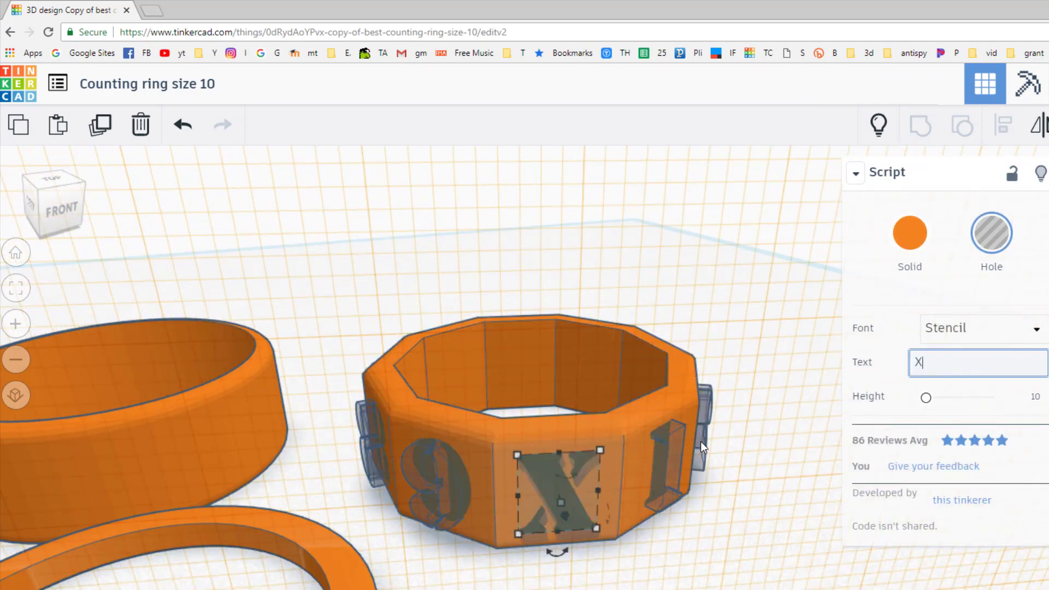
pyautogui.moveTo(617, 563); pyautogui.dragTo(493, 456, button='right')
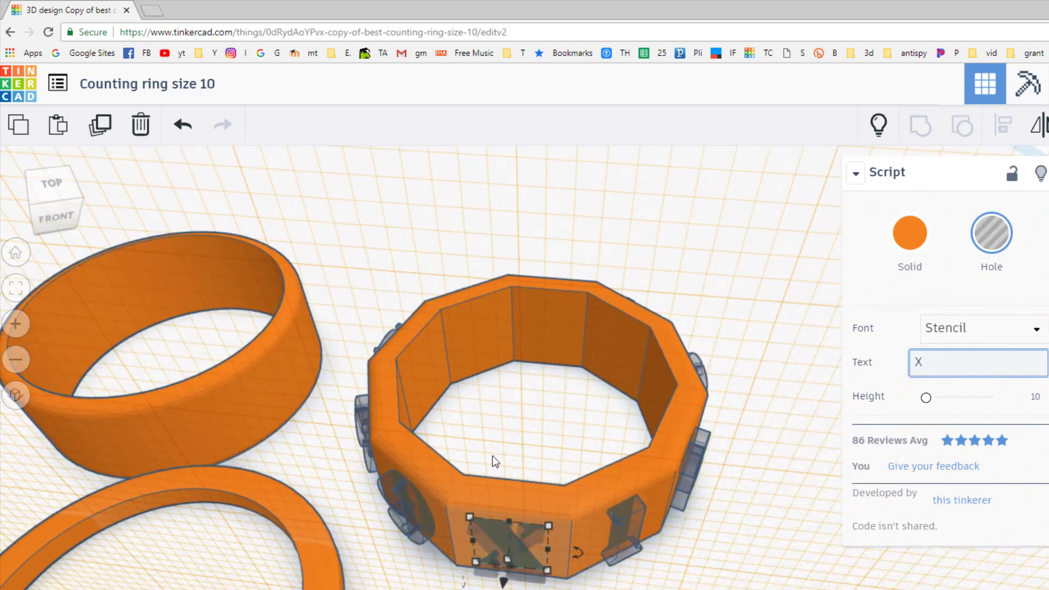
pyautogui.click(687, 415)
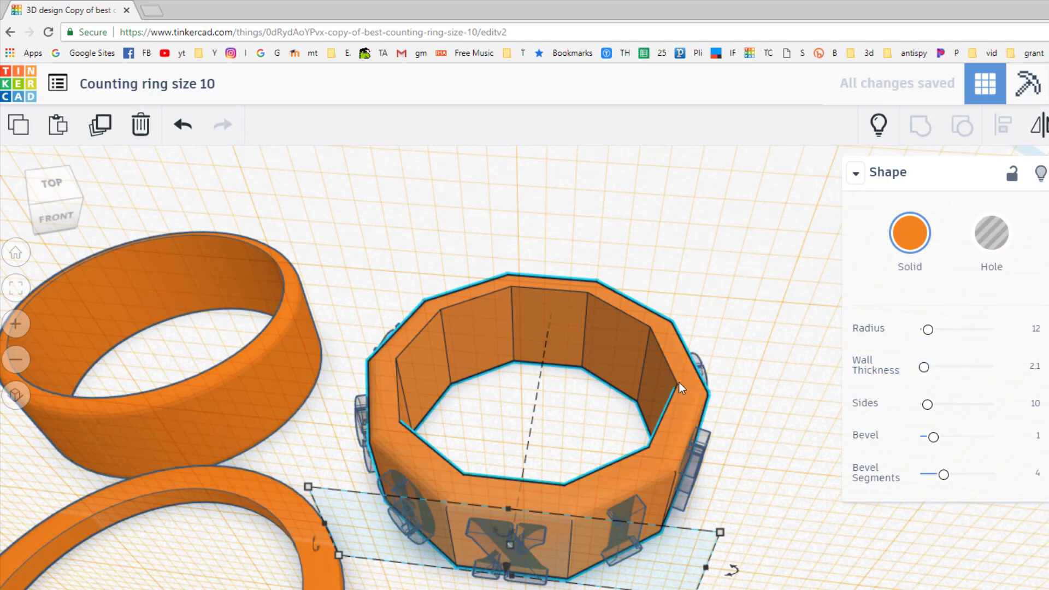
# Raise the ring's Sides to 64 so it becomes round.
pyautogui.moveTo(928, 405); pyautogui.dragTo(993, 404)
pyautogui.moveTo(721, 393); pyautogui.dragTo(600, 474, button='right')
pyautogui.scroll(-2, 600, 474)
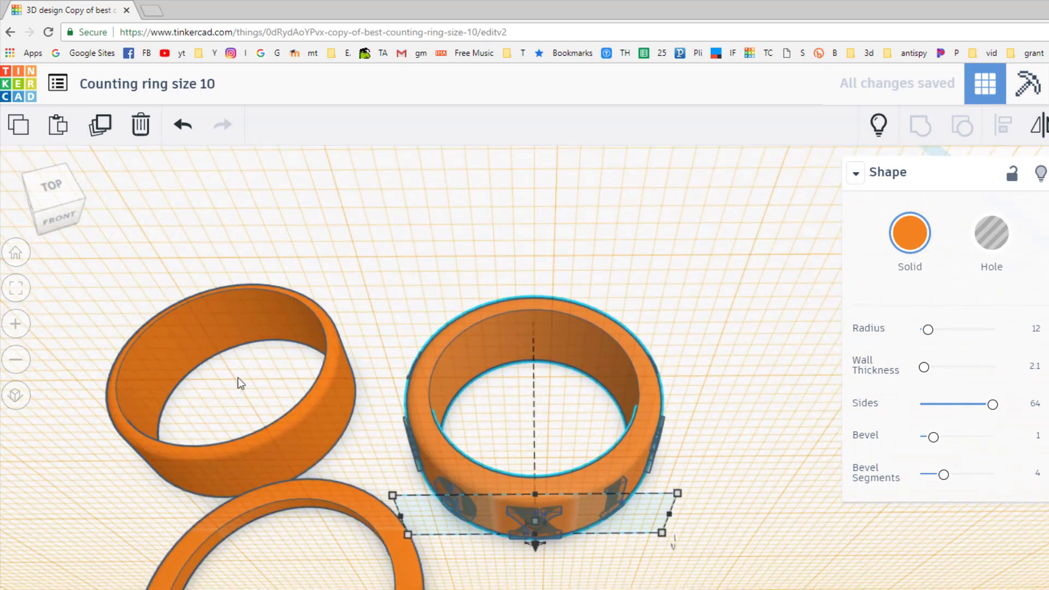
# Hide the two other rings, then group the ring with all its number holes.
pyautogui.moveTo(279, 589); pyautogui.dragTo(280, 589)
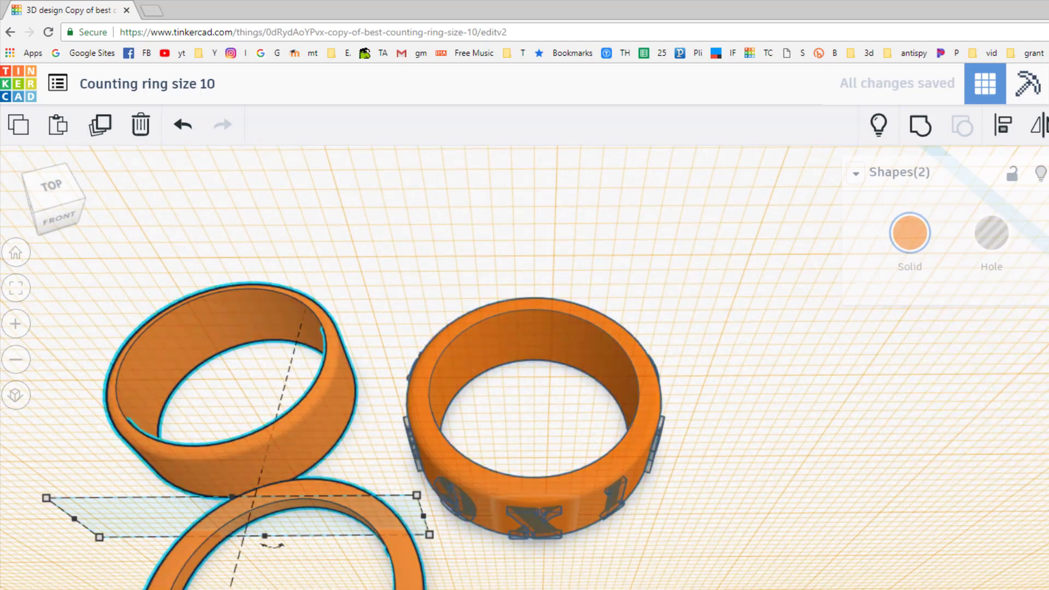
pyautogui.click(1036, 173)
pyautogui.moveTo(346, 262); pyautogui.dragTo(738, 584)
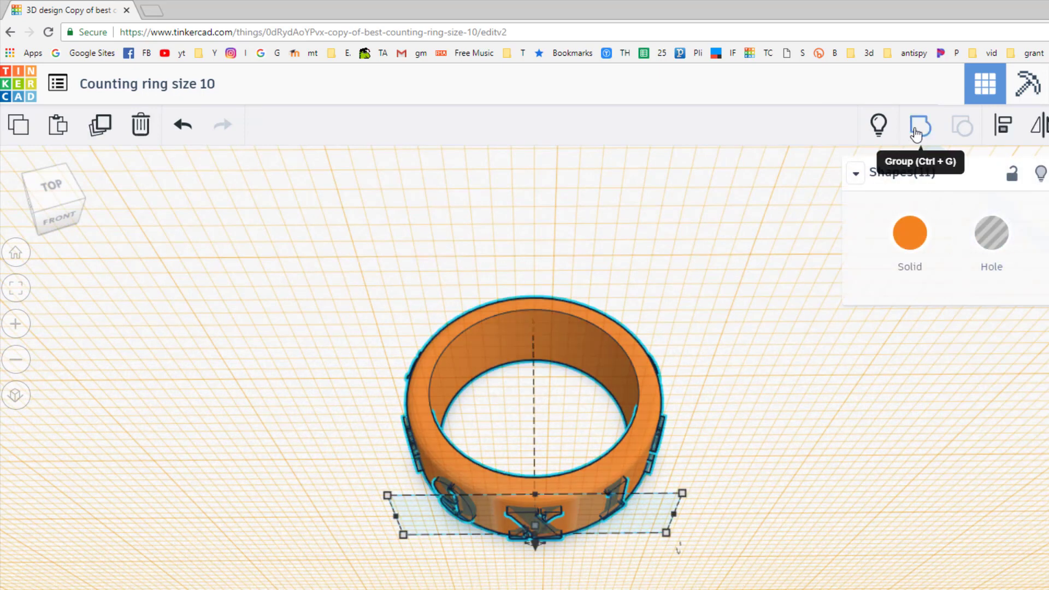
pyautogui.hotkey('ctrl', 'g')
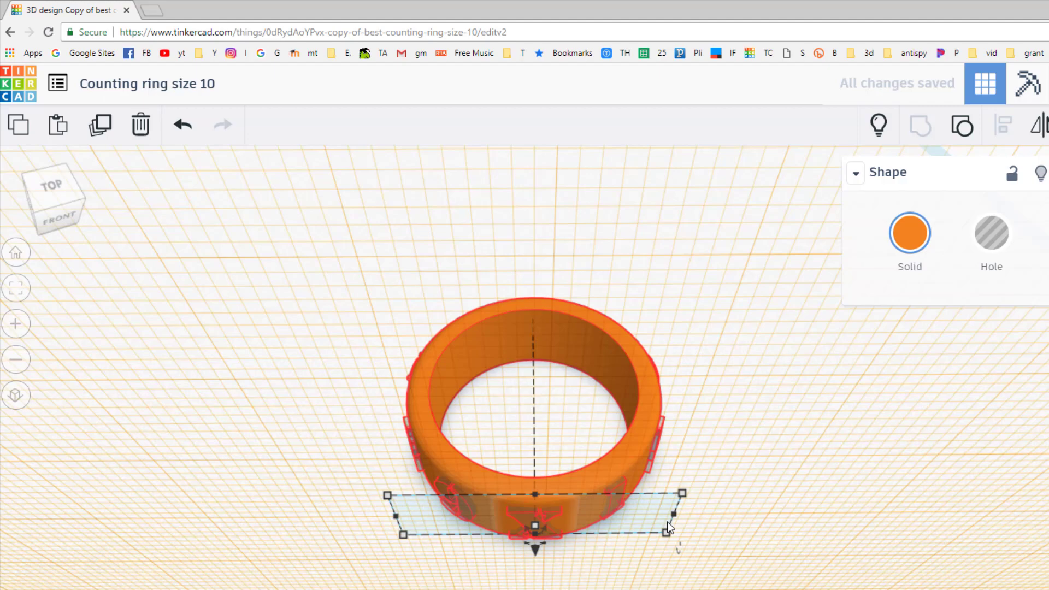
pyautogui.moveTo(636, 572); pyautogui.dragTo(605, 486, button='right')
pyautogui.scroll(-3, 503, 453)
pyautogui.moveTo(503, 453); pyautogui.dragTo(562, 462, button='right')
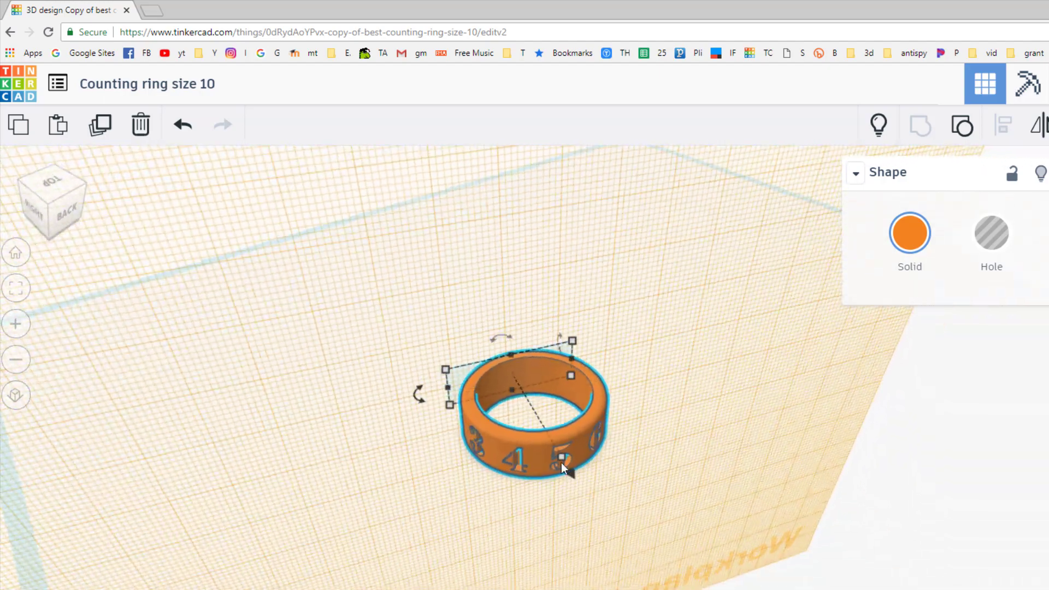
pyautogui.scroll(6, 441, 437)
pyautogui.scroll(-1, 434, 424)
pyautogui.moveTo(435, 424); pyautogui.dragTo(428, 335, button='right')
pyautogui.moveTo(623, 344); pyautogui.dragTo(645, 308, button='right')
pyautogui.scroll(3, 537, 492)
pyautogui.moveTo(540, 495); pyautogui.dragTo(471, 507, button='right')
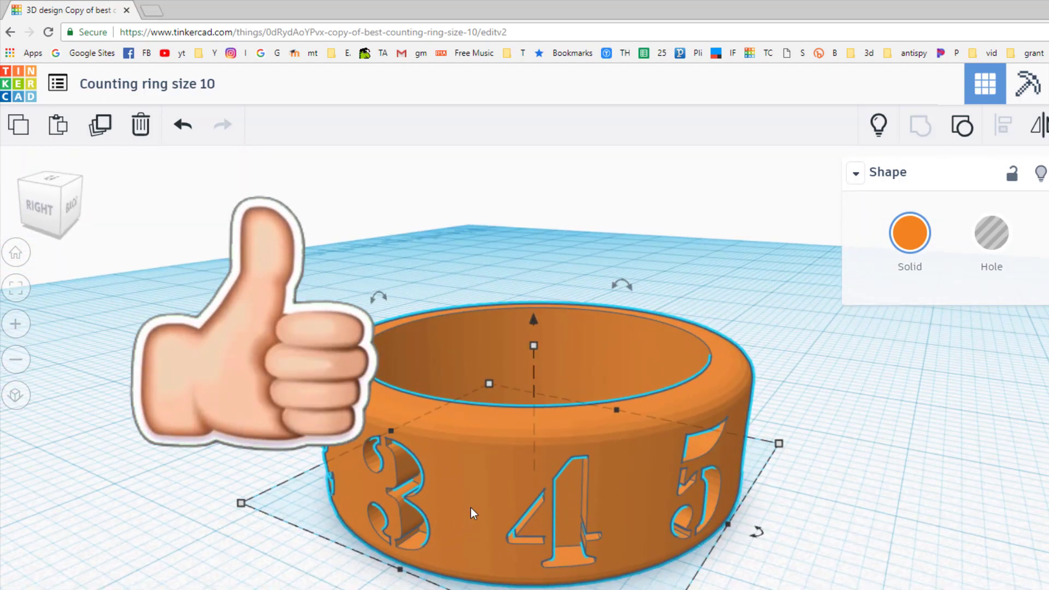
pyautogui.moveTo(647, 404); pyautogui.dragTo(345, 438, button='right')
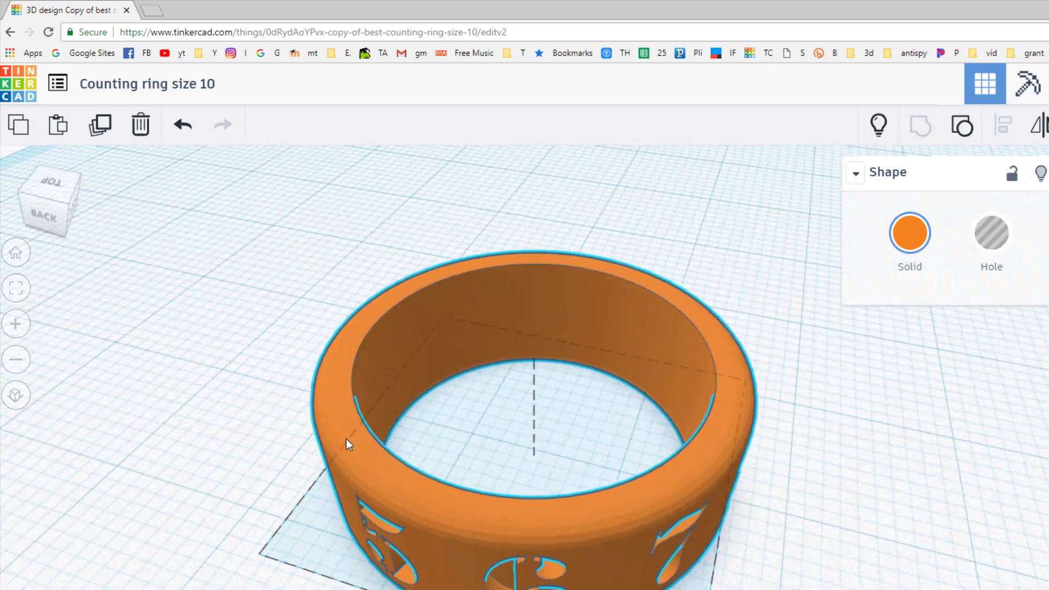